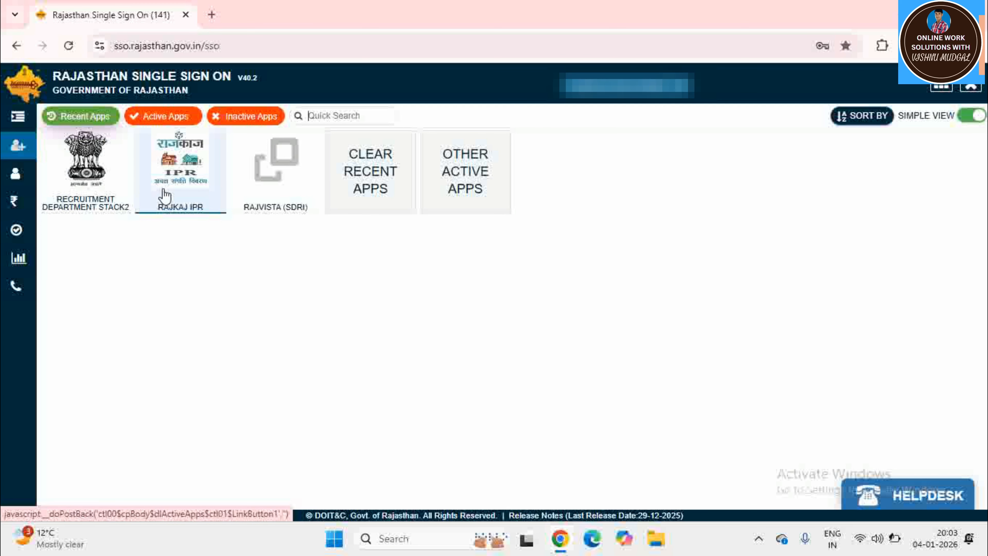
Search the active apps for "raj", launch the RajKaj IPR app and open the IPR 2026 property statement
left_click(479, 190)
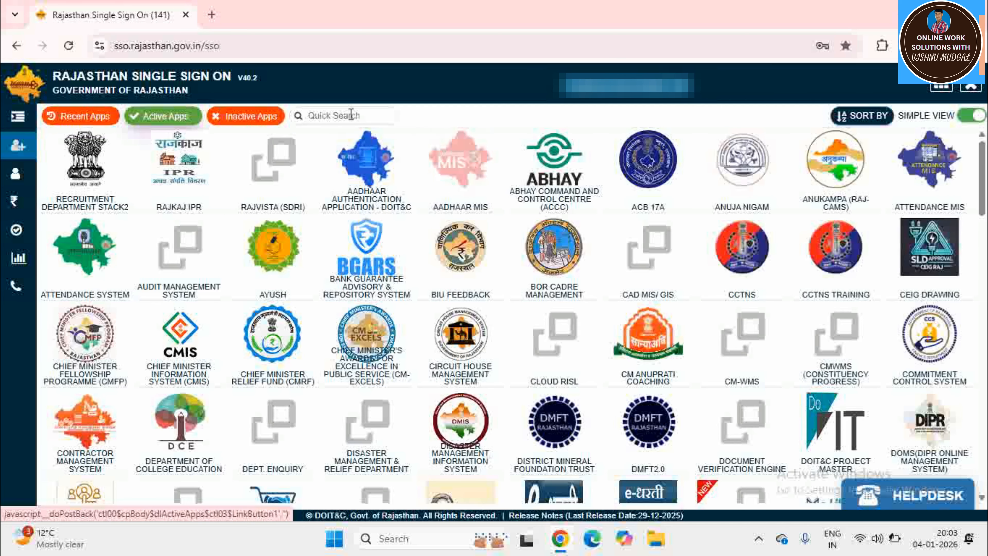
left_click(335, 116)
type("raj")
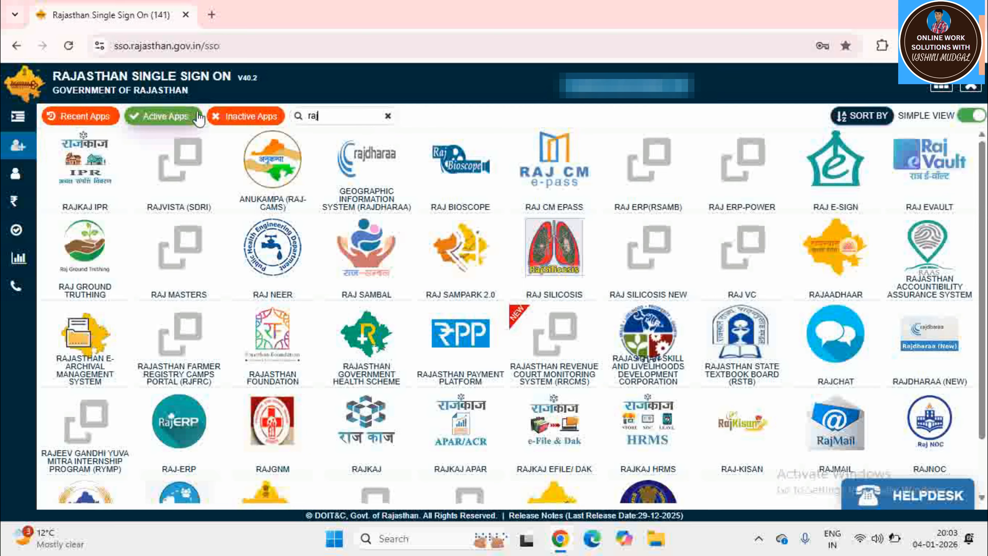
left_click(102, 187)
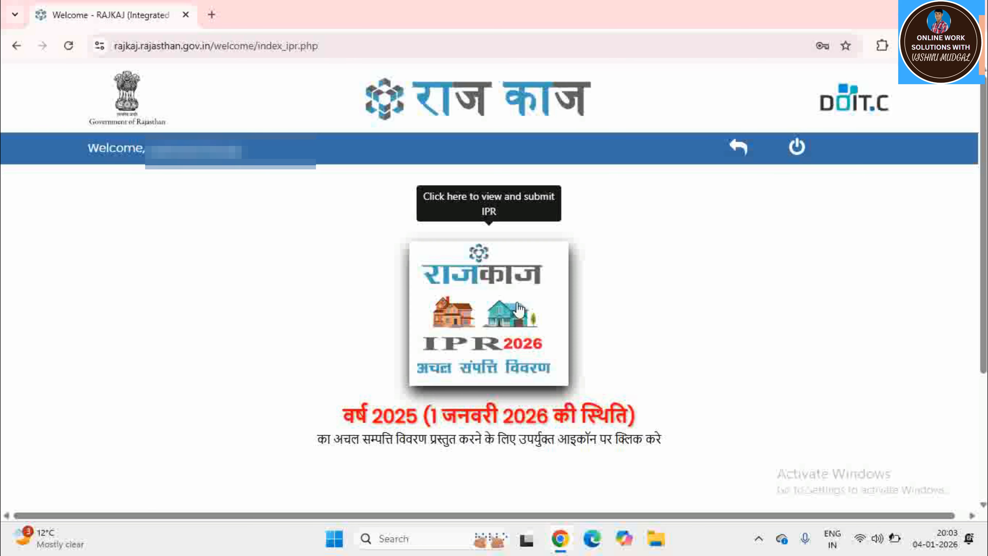
left_click(501, 318)
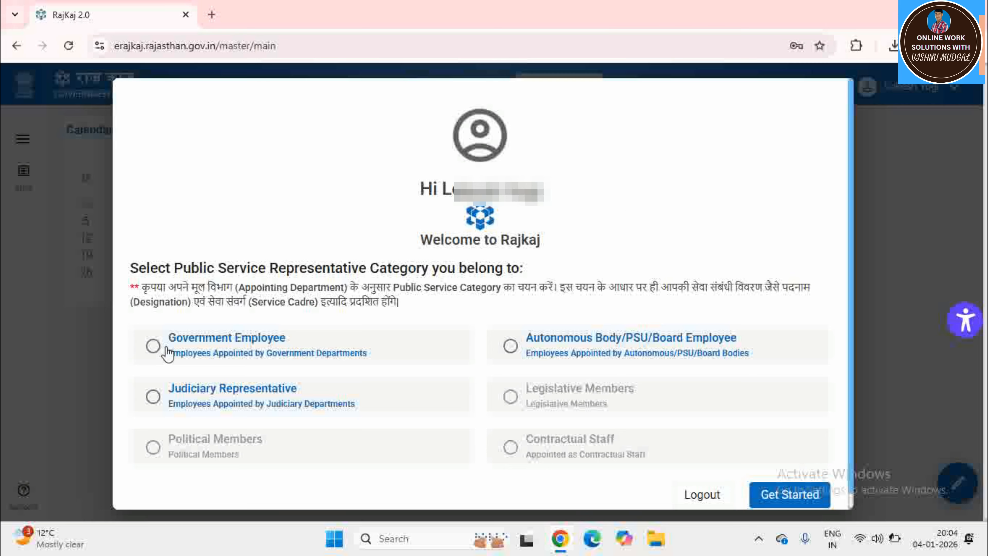
Choose Government Employee as the public service category and proceed through the personal information to the service details
left_click(244, 345)
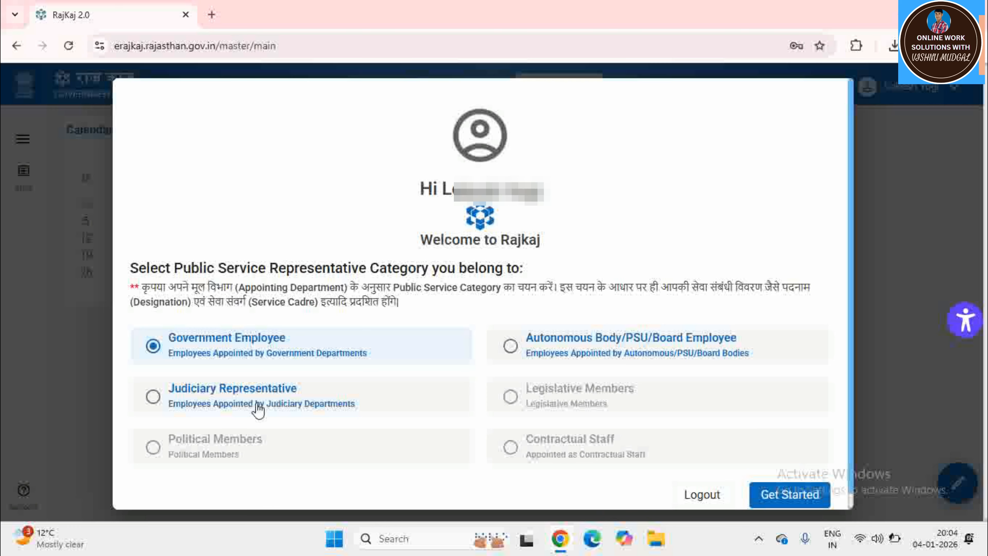
left_click(784, 503)
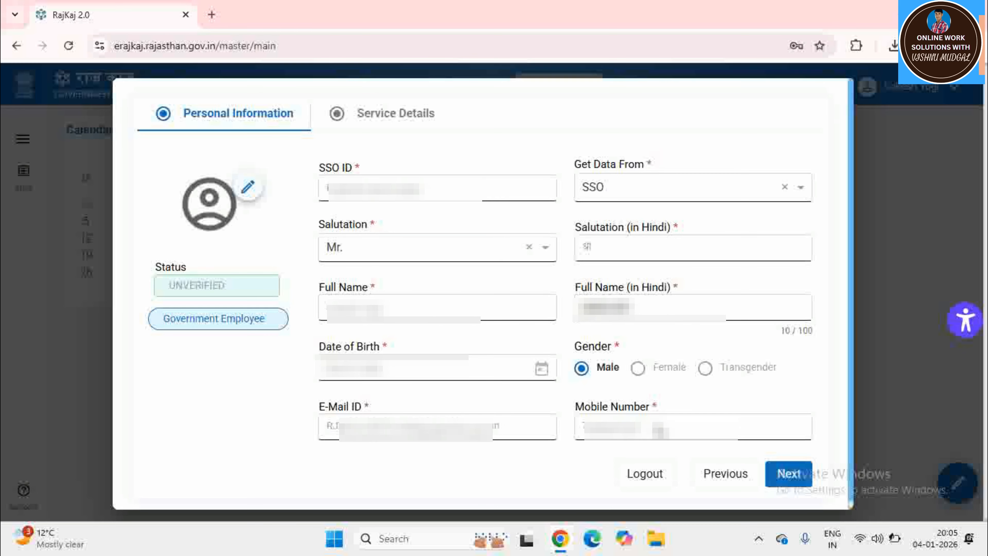
left_click(790, 474)
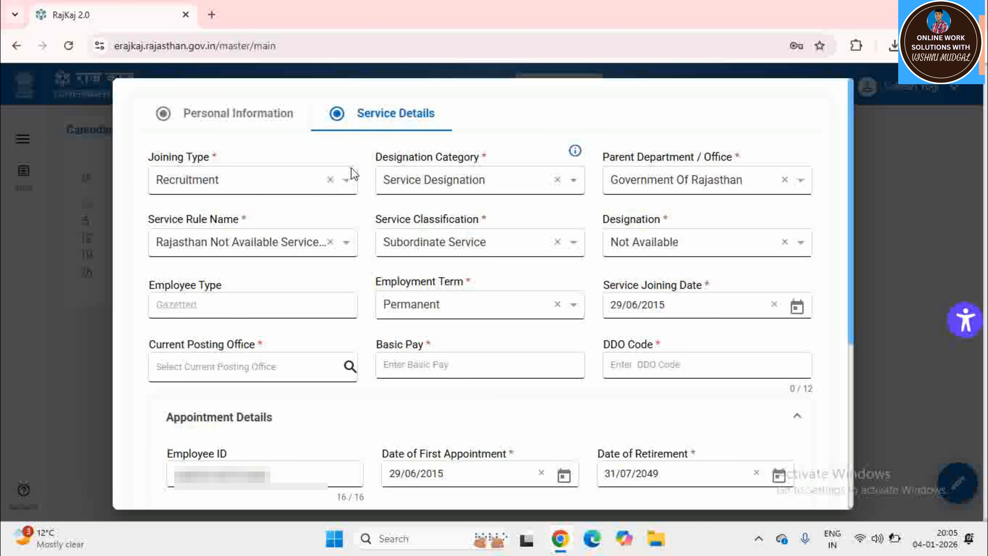
Select Recruitment as the joining type and Service Designation as the designation category
left_click(299, 187)
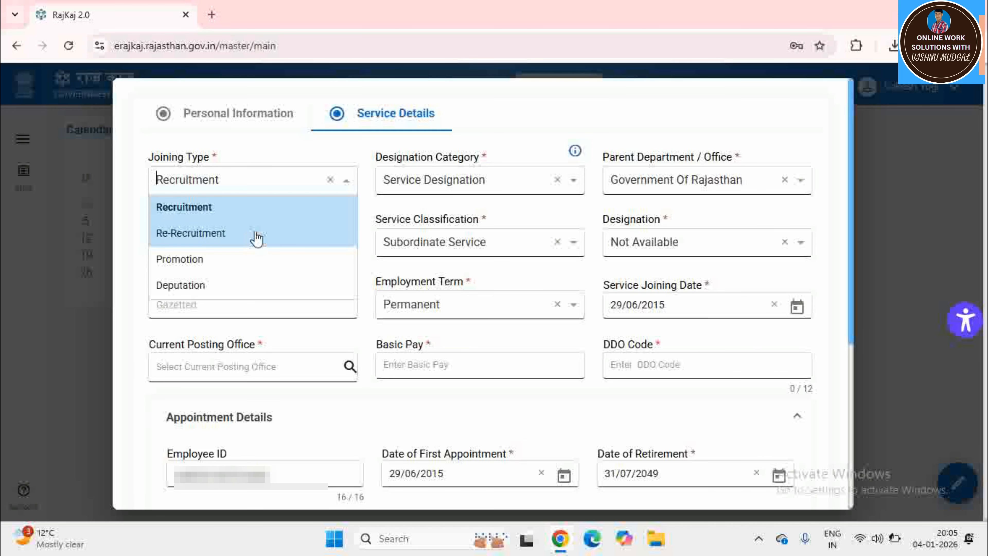
left_click(270, 216)
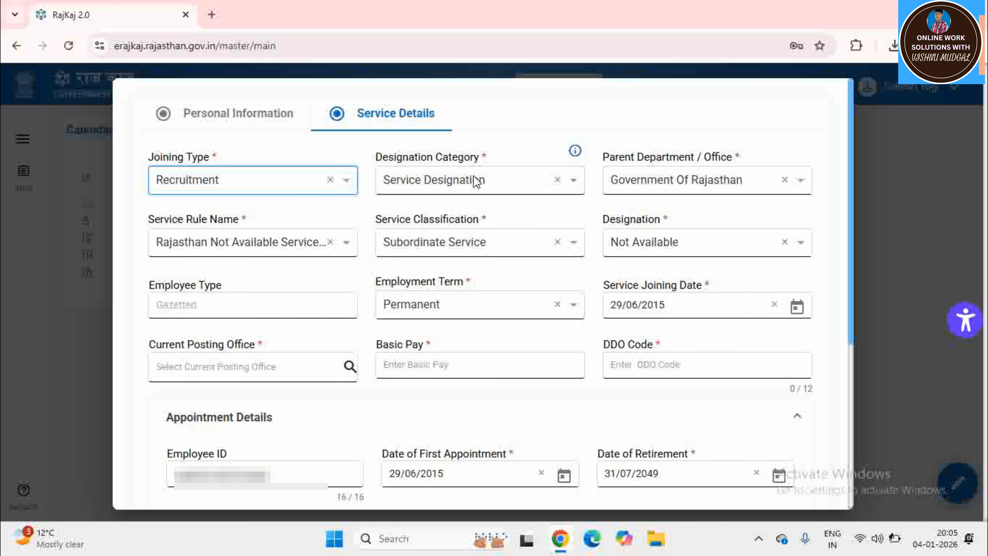
left_click(498, 186)
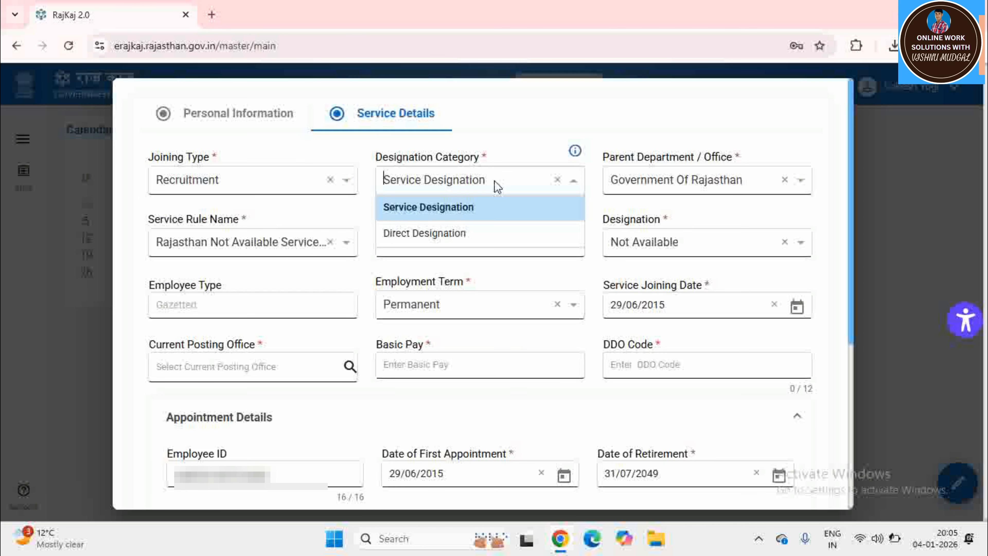
left_click(486, 217)
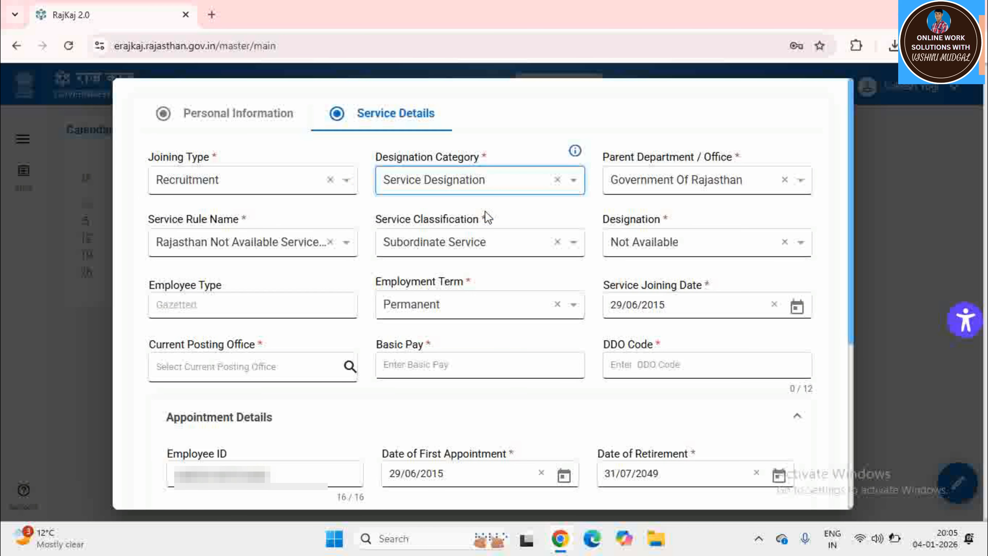
Try Direct Designation as the designation category, and return it to Service Designation
left_click(484, 190)
left_click(462, 234)
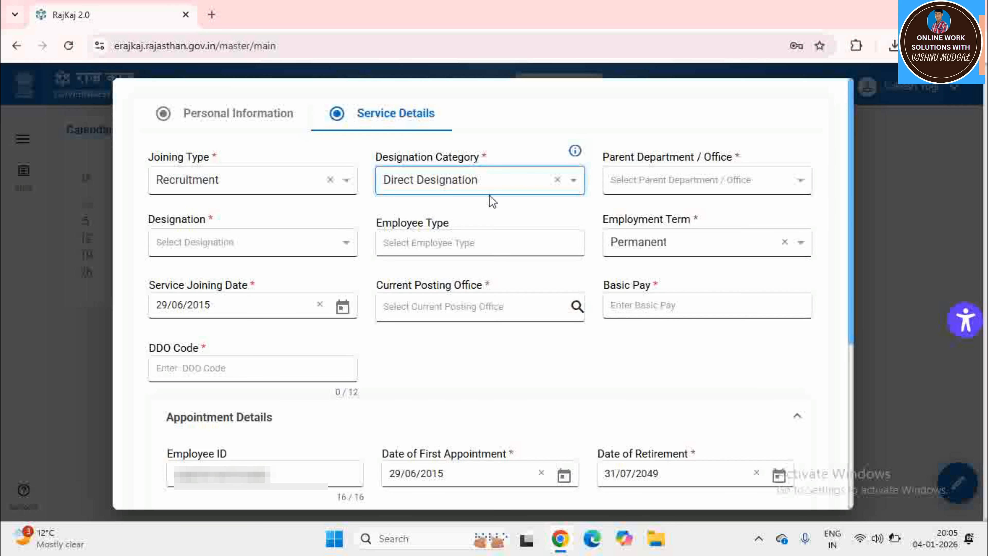
left_click(488, 188)
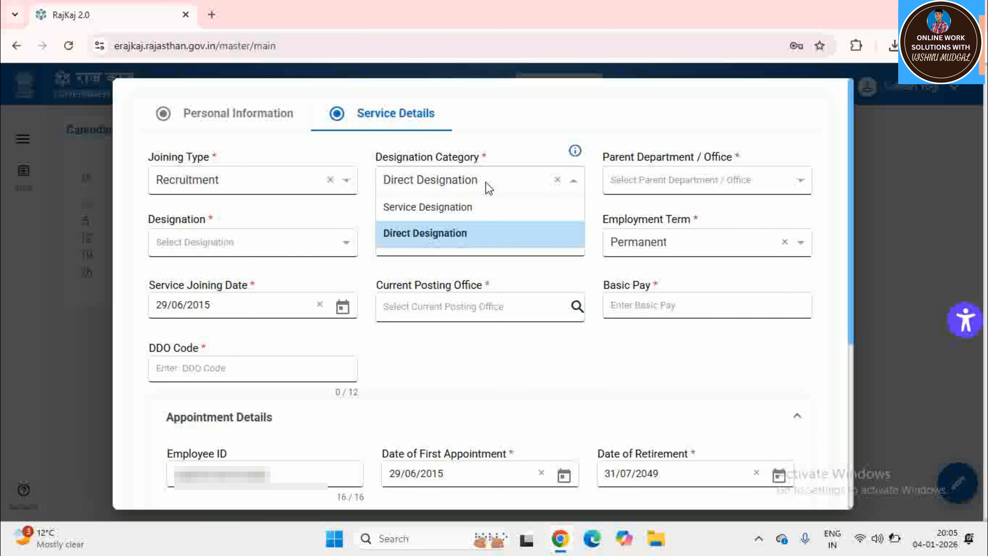
left_click(470, 213)
Try School Education, Panchayati Raj and Rural Development as the parent department, viewing the service rules offered for Rural Development
left_click(705, 187)
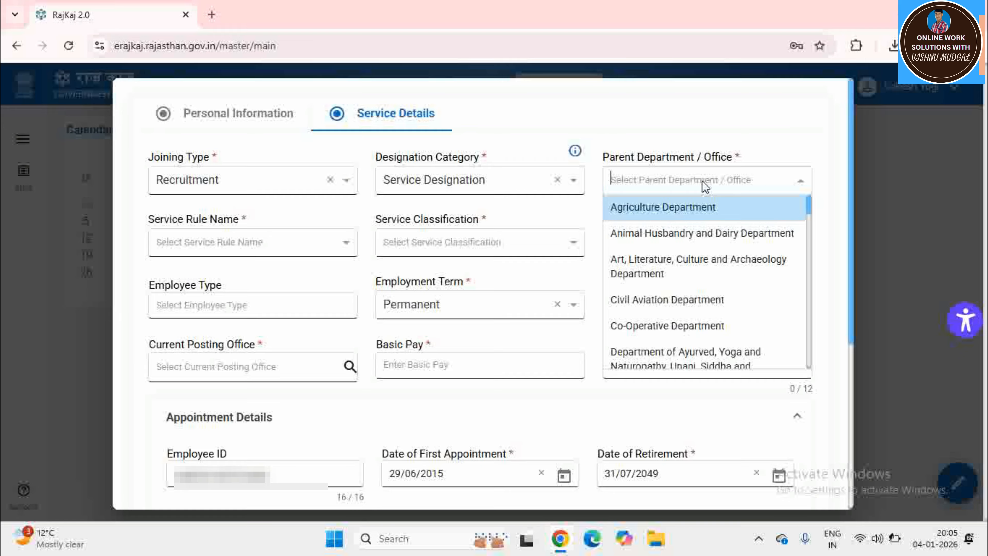
type("SCHOO")
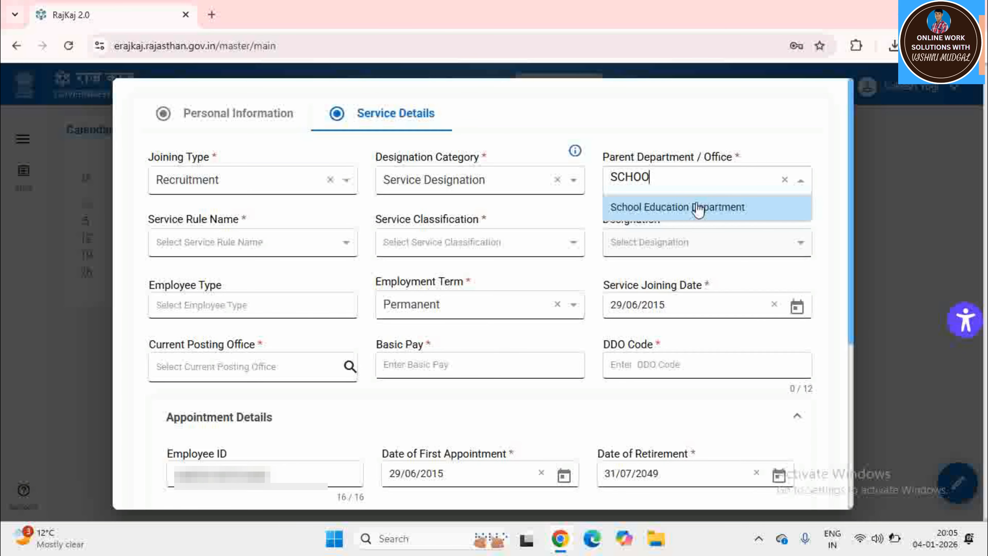
left_click(695, 209)
left_click(695, 182)
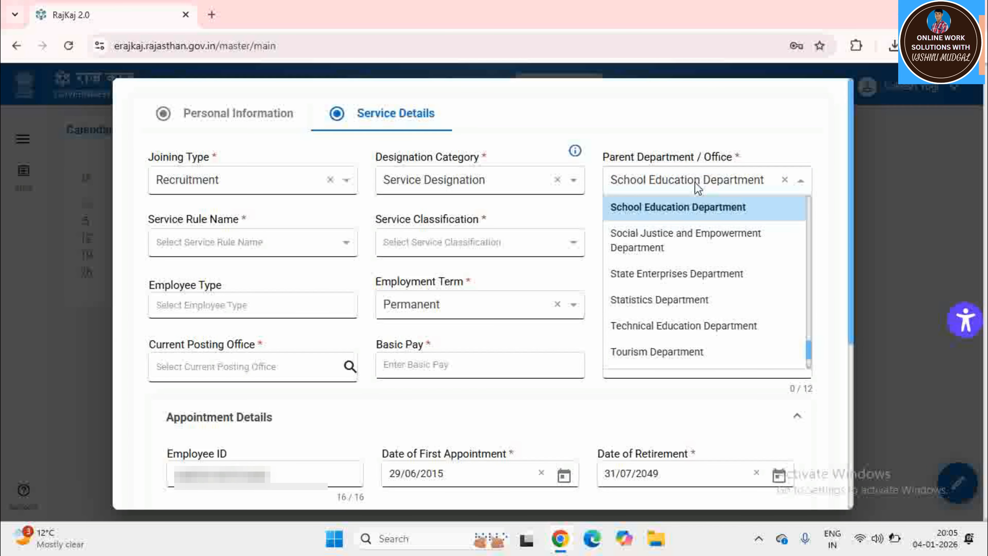
type("PAN")
left_click(688, 209)
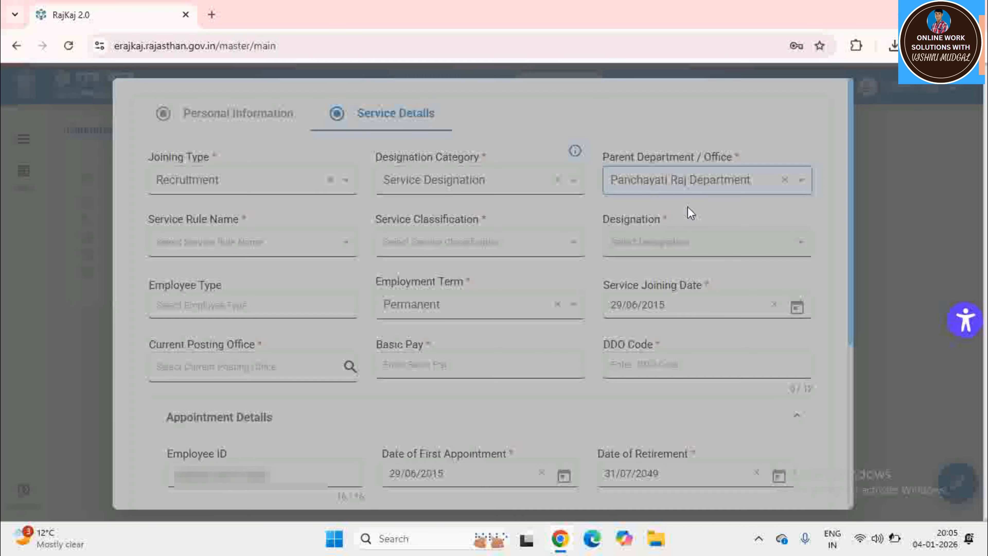
left_click(687, 180)
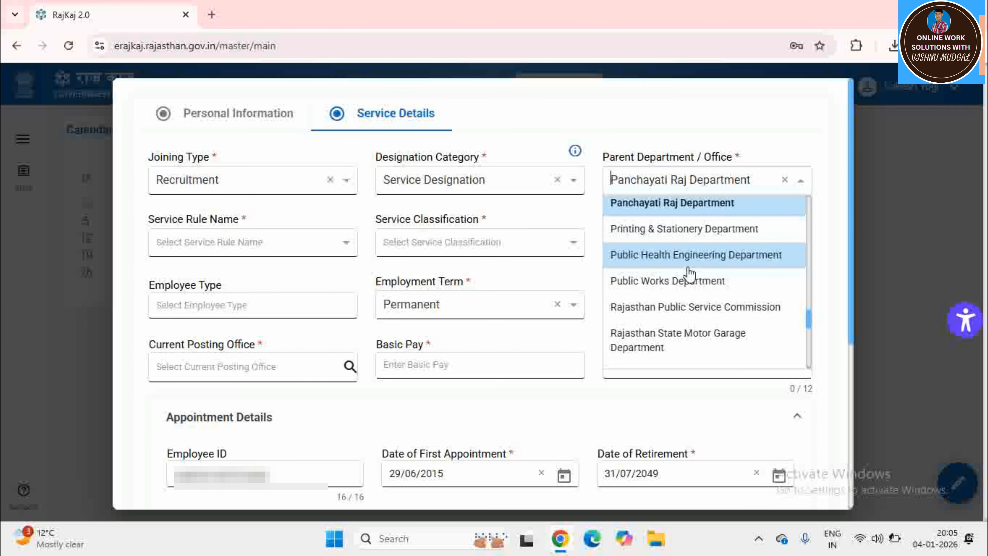
scroll(689, 268, "down", 2)
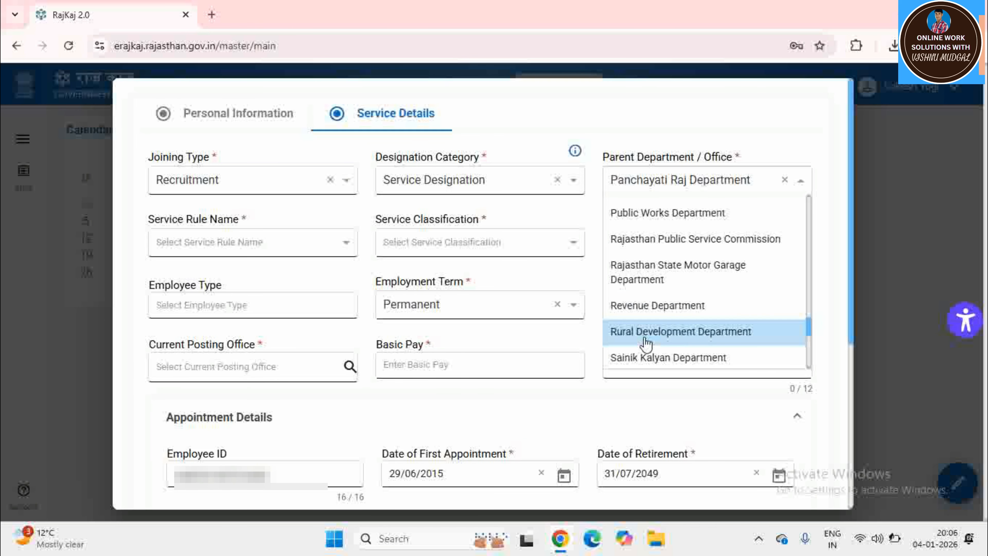
left_click(704, 335)
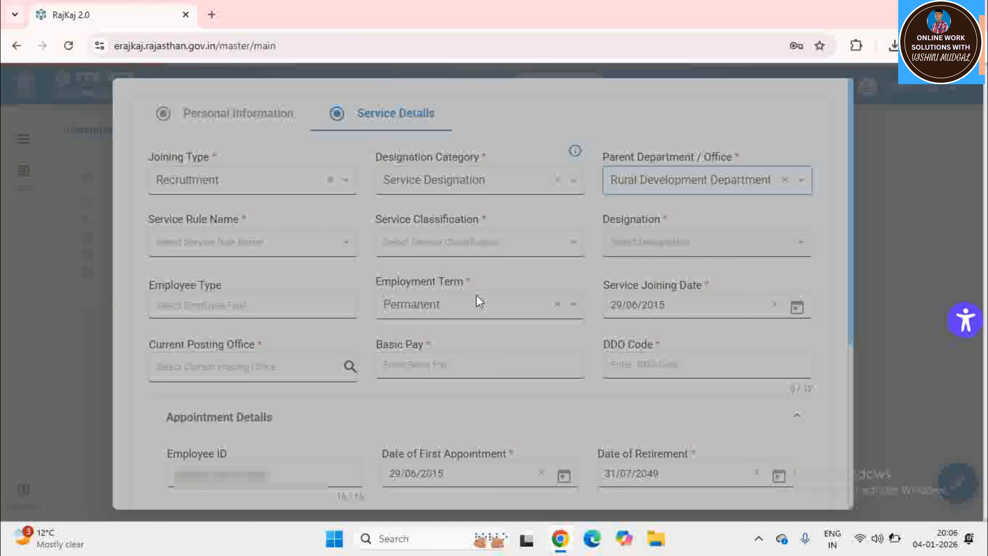
left_click(277, 244)
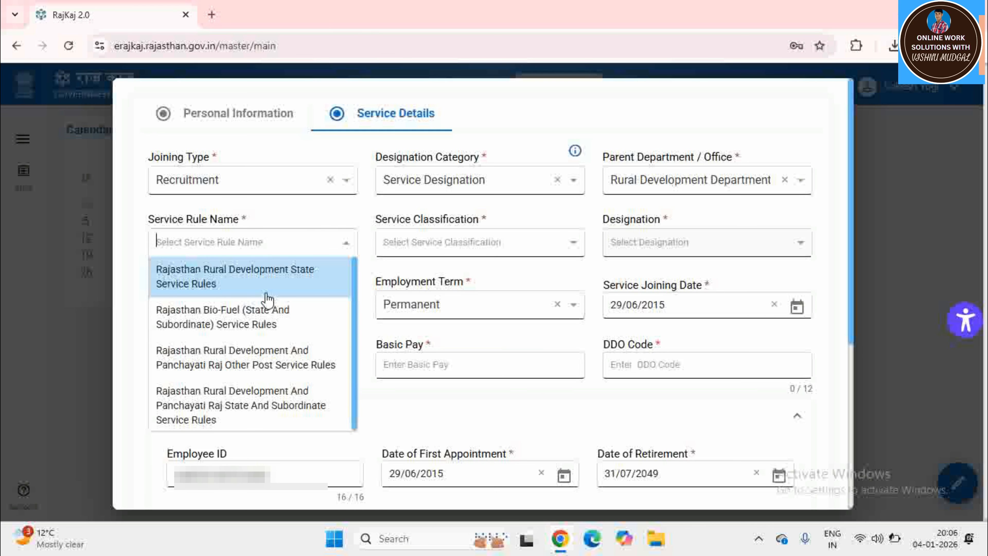
left_click(704, 216)
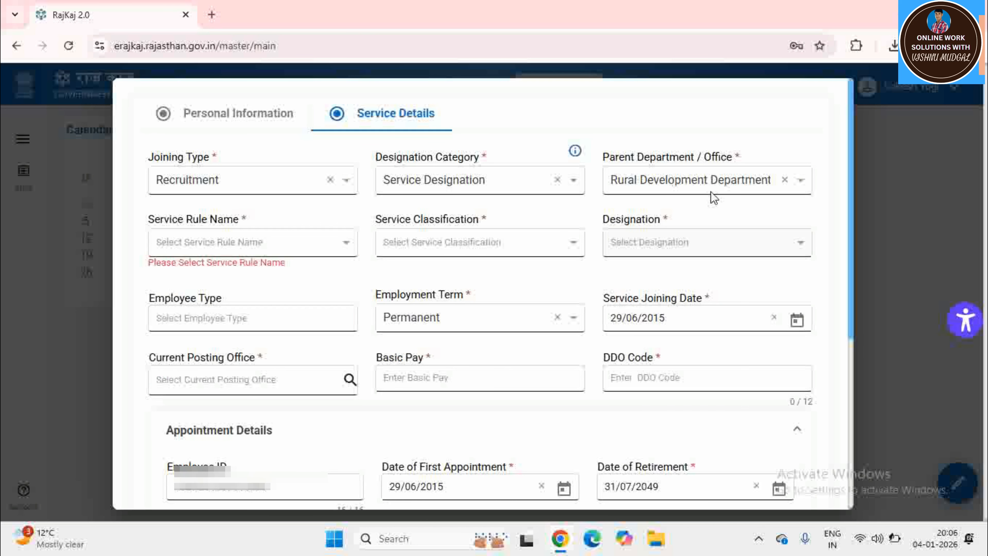
Set the parent department to School Education Department
left_click(707, 184)
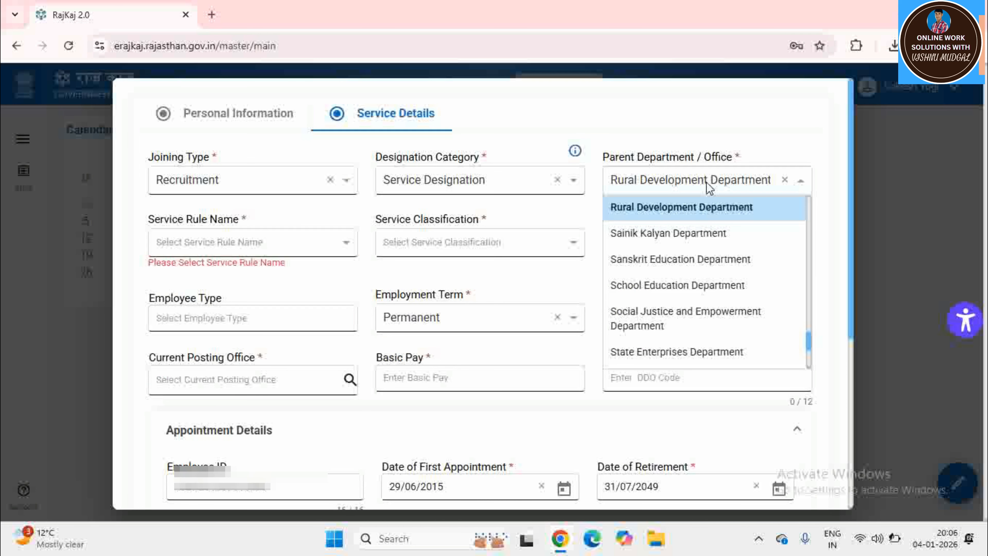
type("SCHOO")
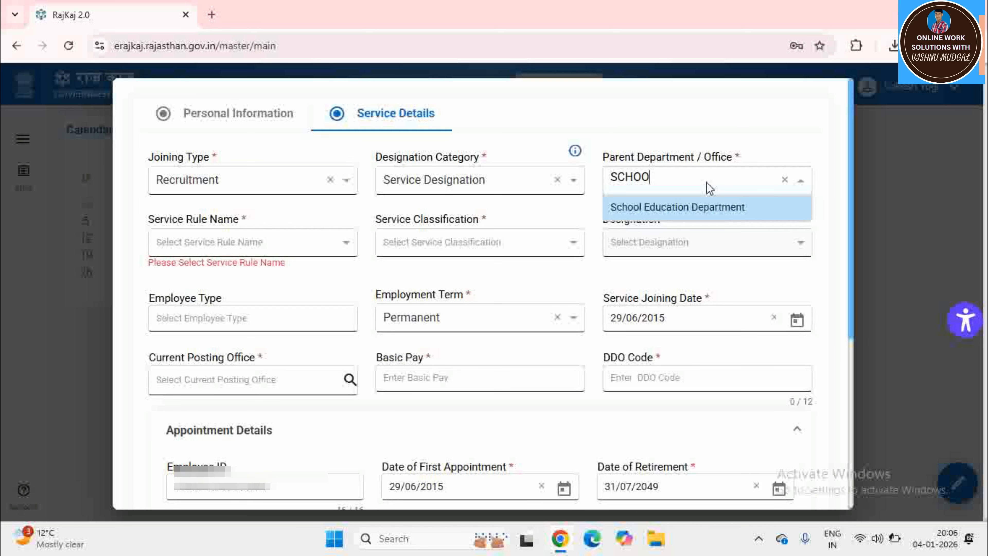
left_click(708, 208)
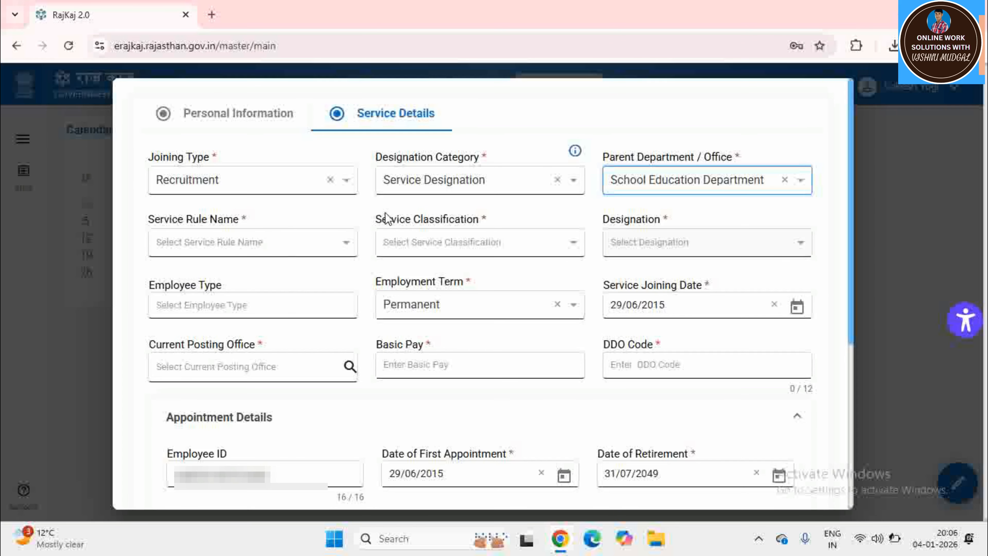
Select Rajasthan Educational (State And Subordinate) Service Rules as the service rule and Subordinate Service as the service classification
left_click(250, 243)
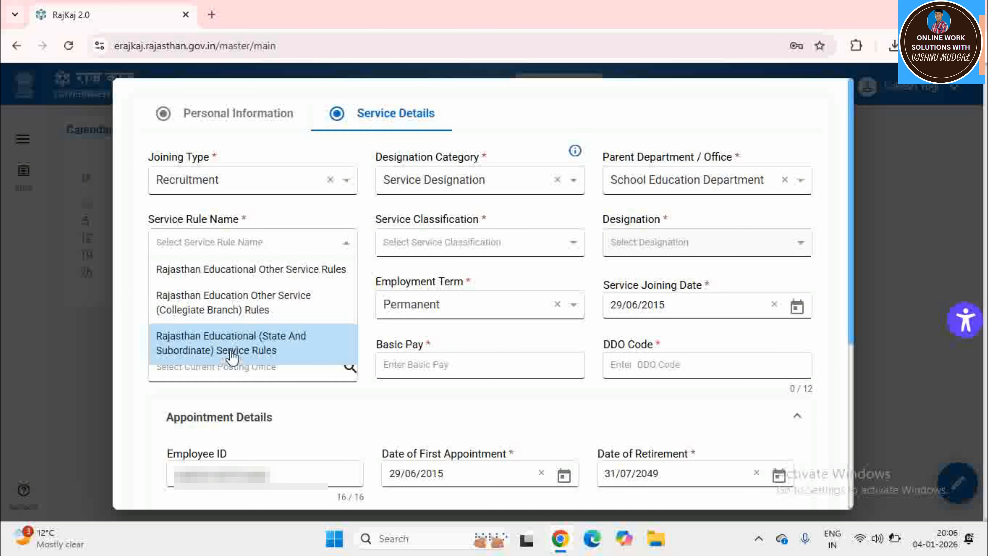
left_click(290, 353)
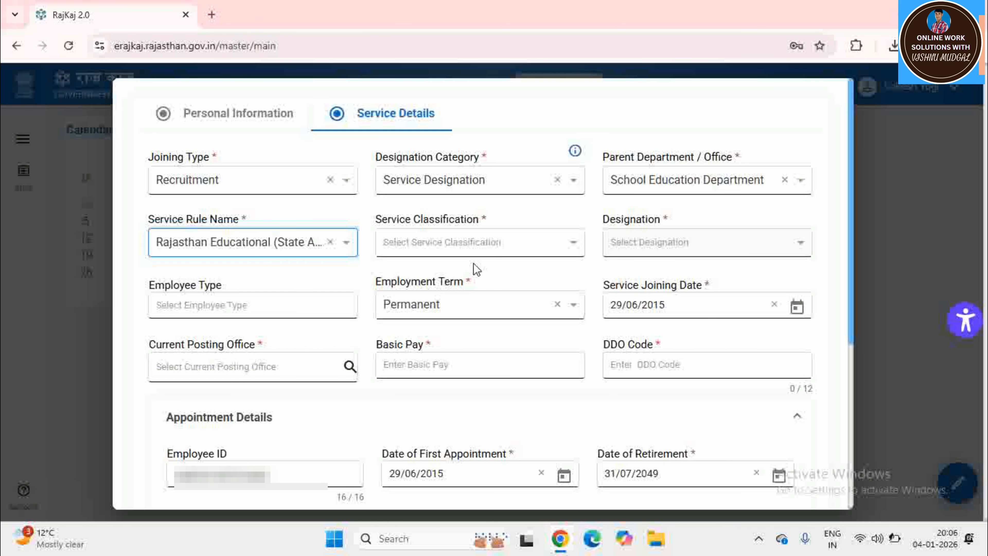
left_click(488, 246)
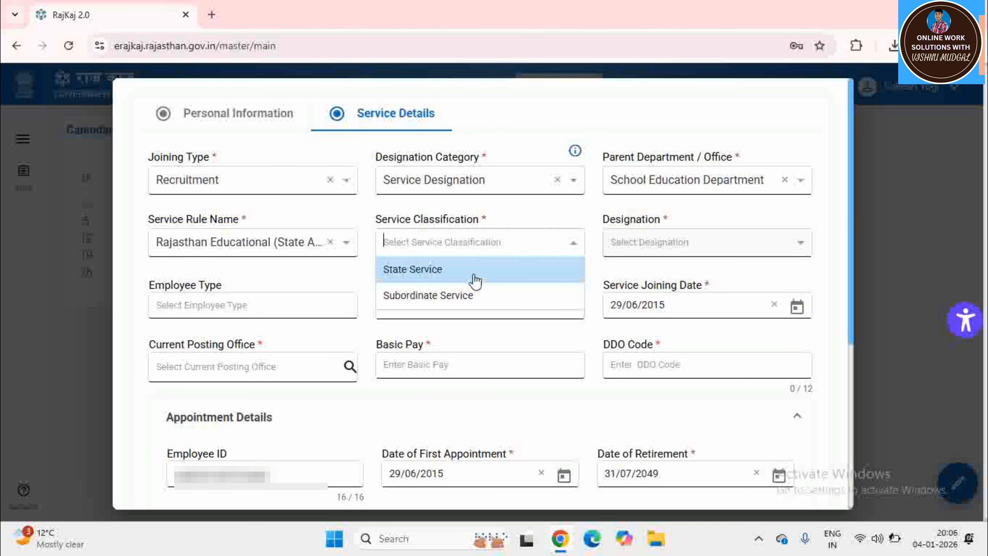
left_click(484, 299)
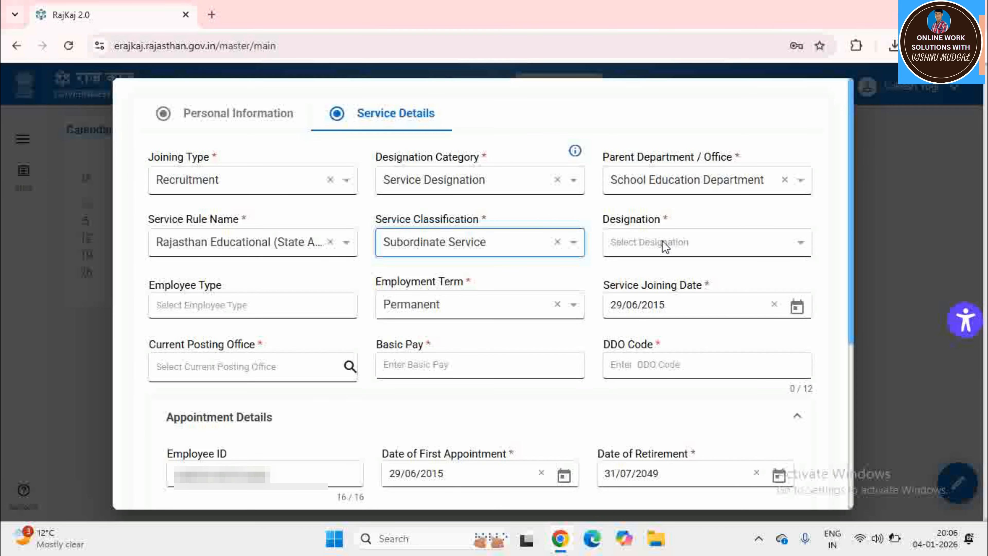
Look through the available designations and select Instructor as the employee's designation
left_click(665, 246)
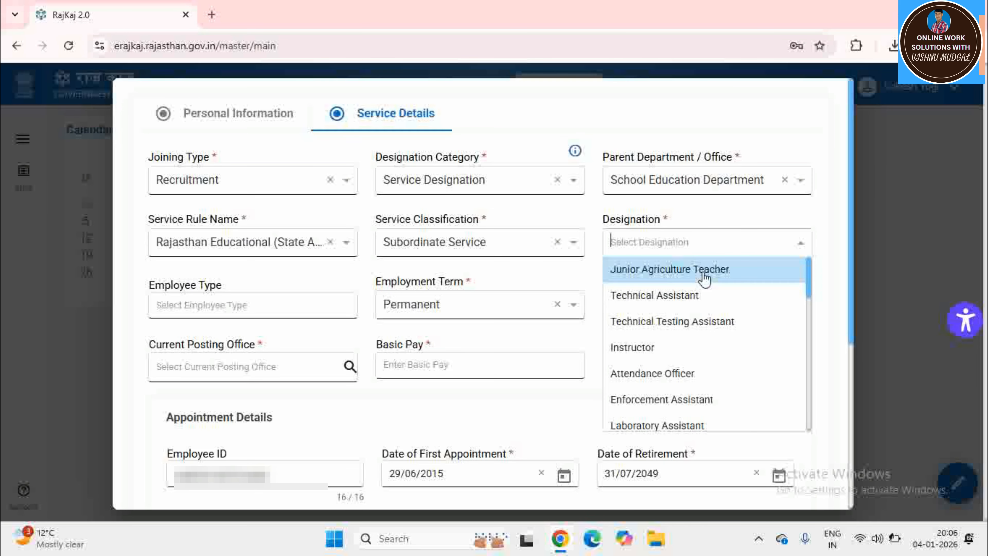
scroll(696, 335, "down", 12)
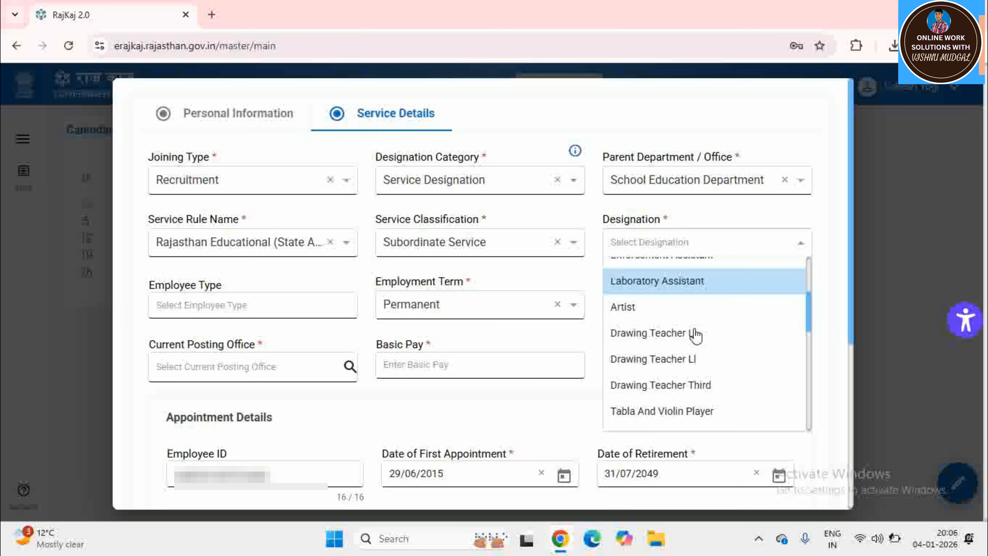
scroll(695, 333, "down", 3)
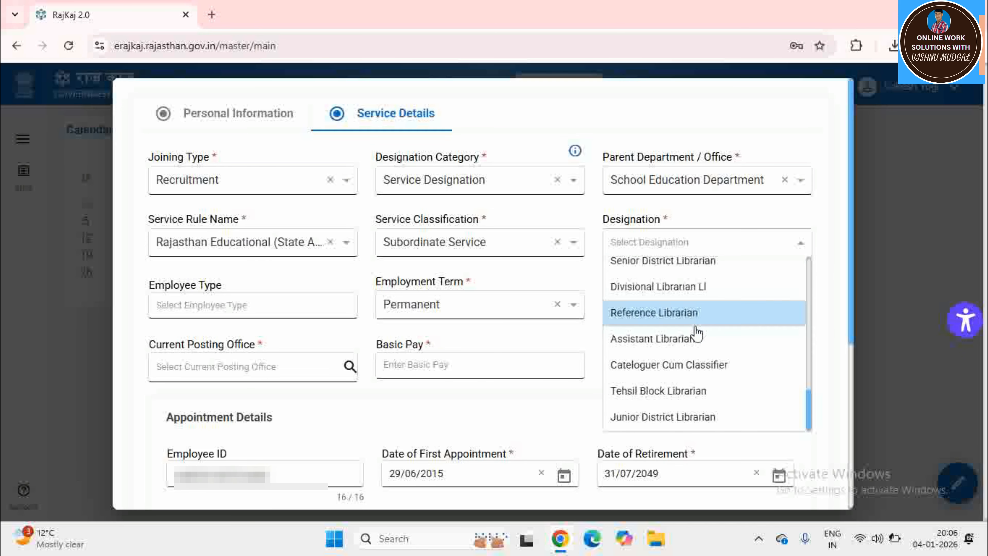
scroll(696, 334, "up", 5)
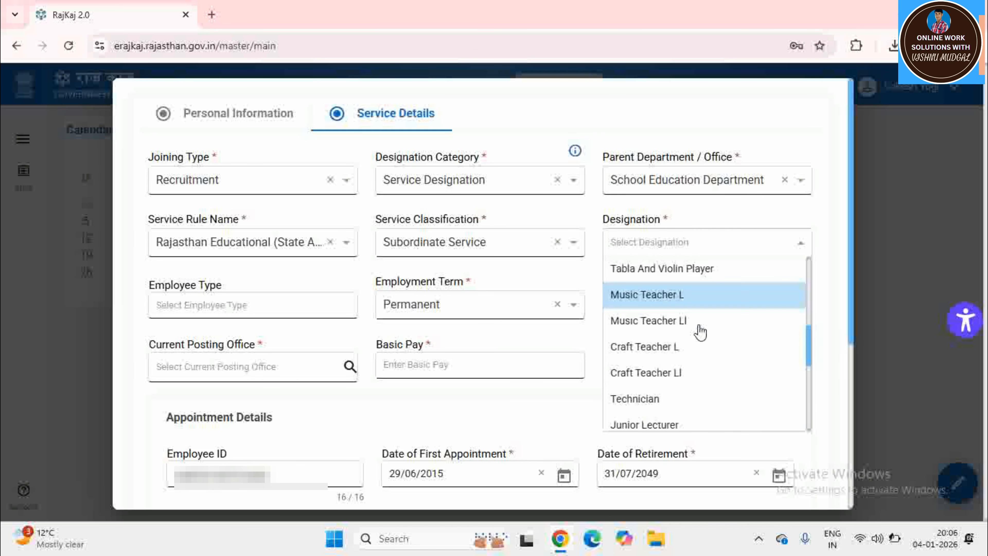
scroll(700, 333, "down", 6)
scroll(700, 333, "up", 10)
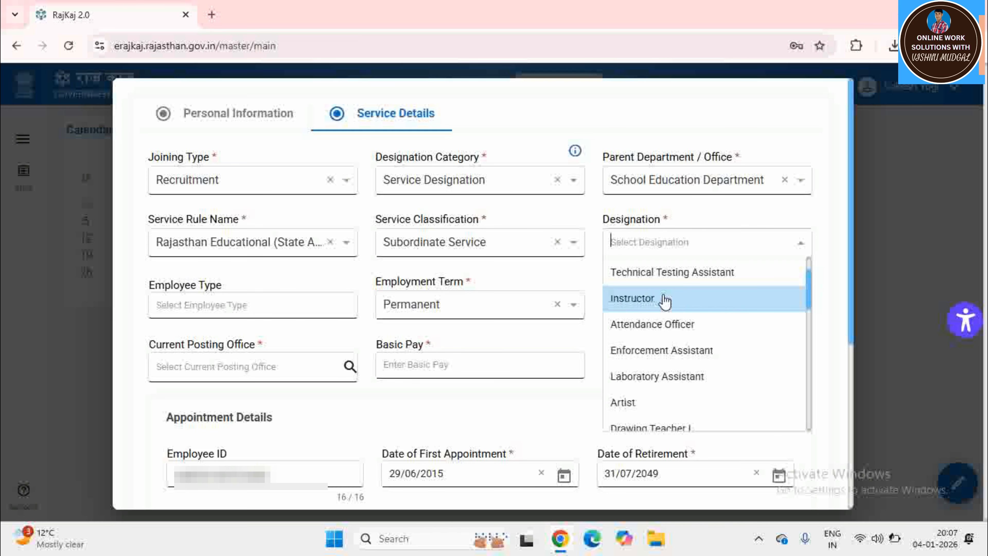
left_click(654, 299)
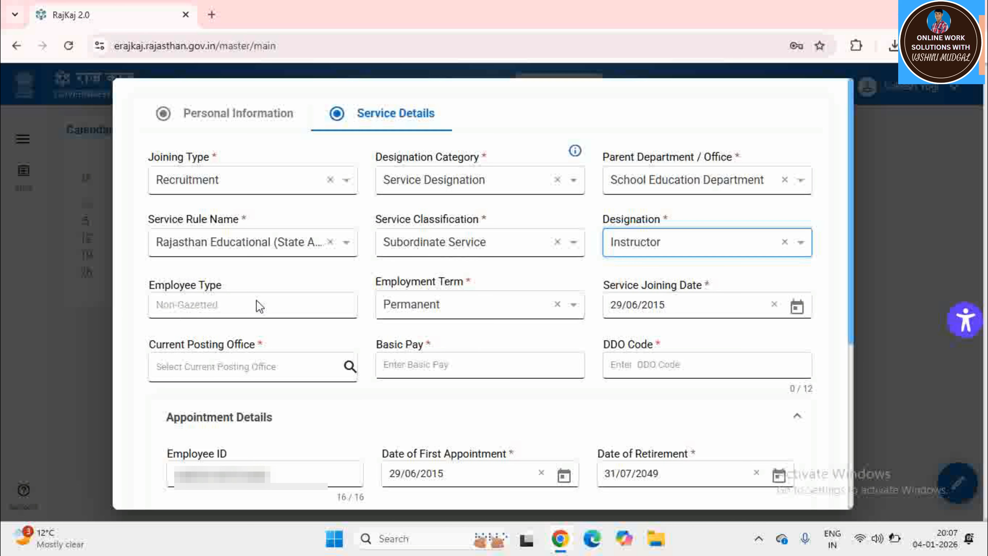
Set the employment term to Permanent and filter the current posting office search to districts containing BHARATPUR
left_click(482, 308)
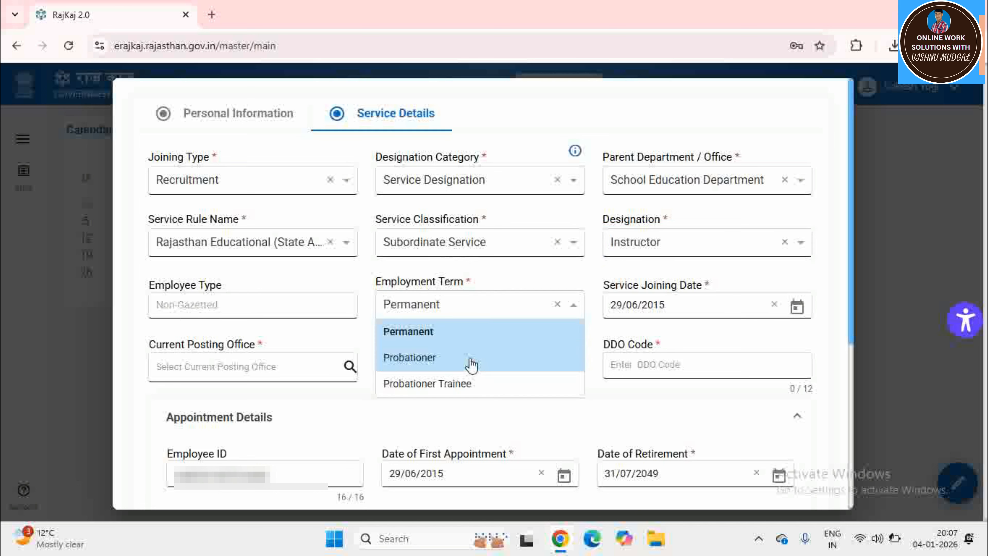
left_click(456, 338)
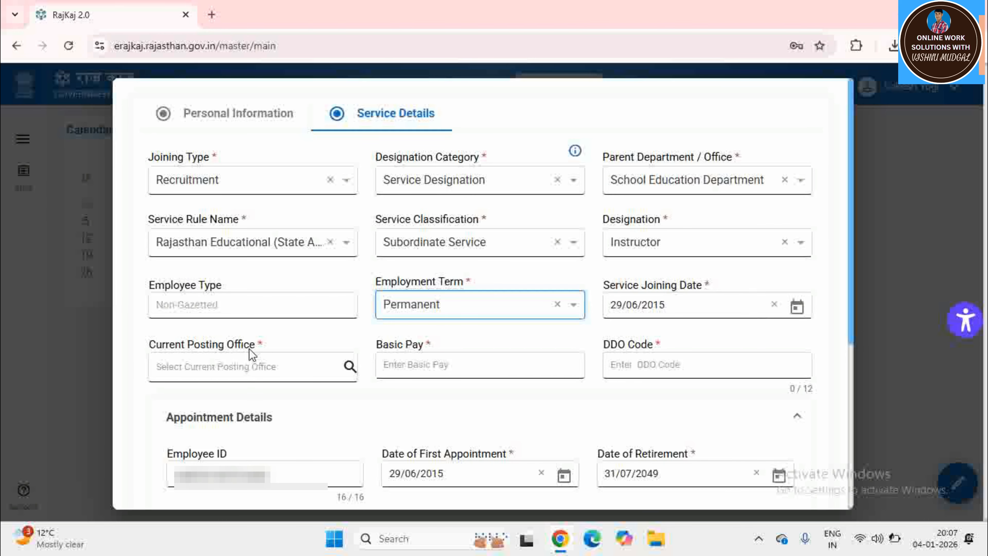
left_click(349, 367)
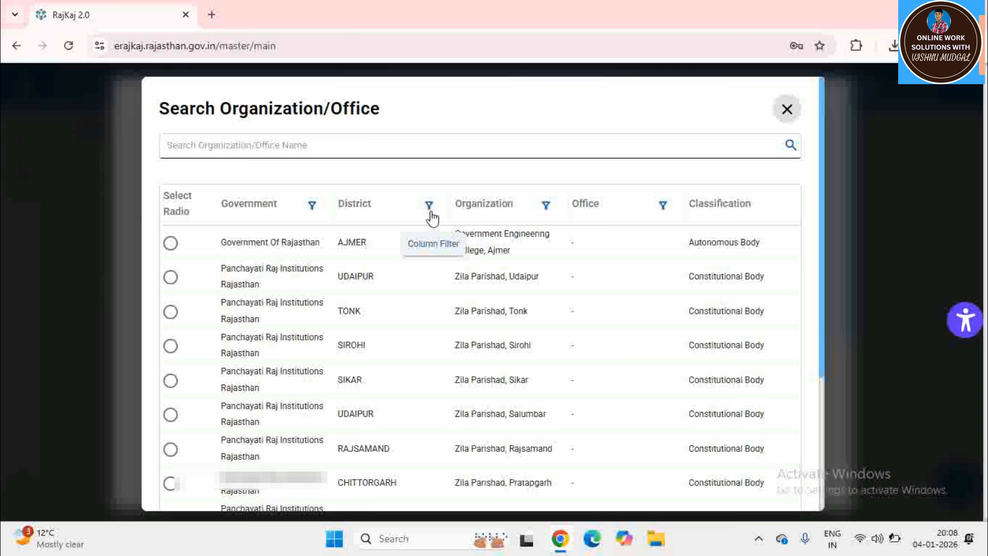
left_click(430, 206)
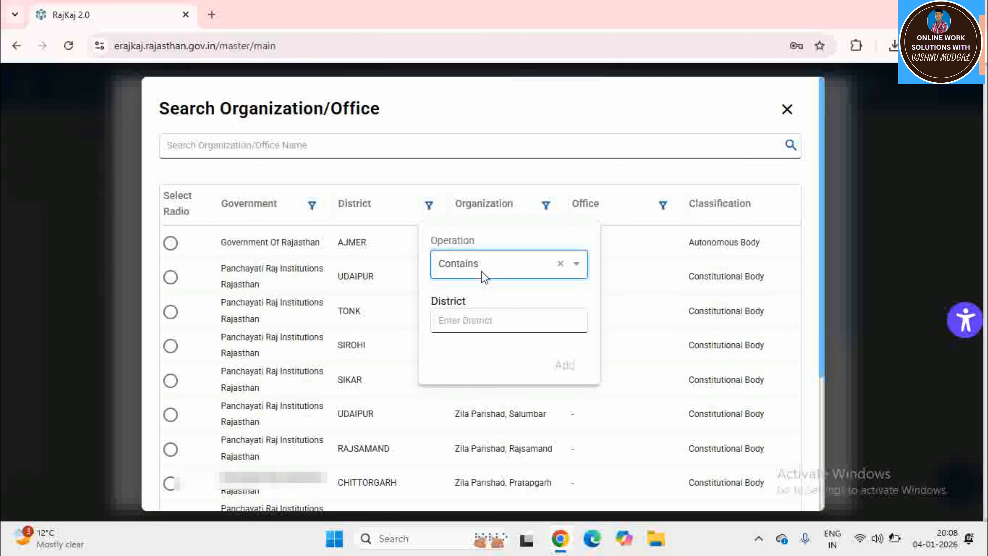
left_click(461, 323)
type("BHARATPUR")
left_click(570, 372)
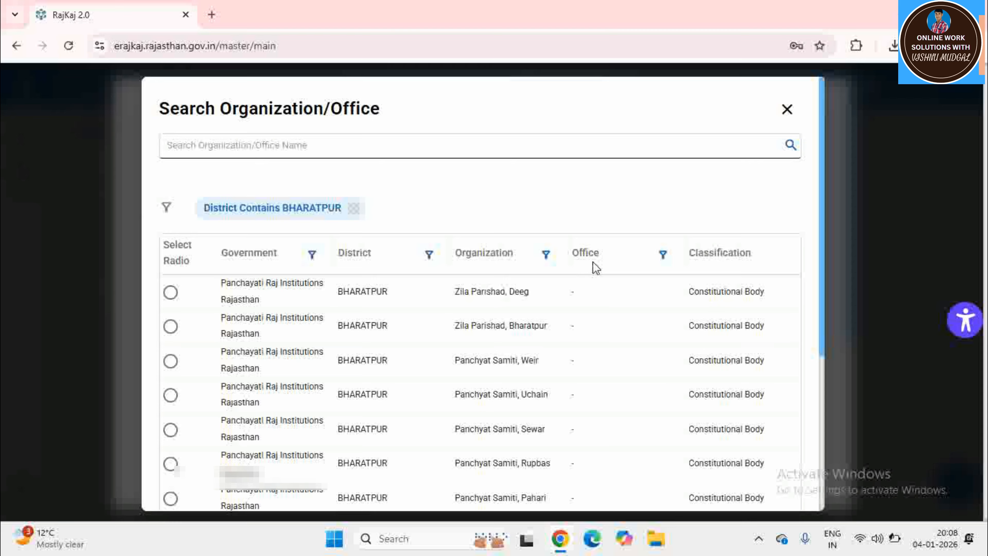
Filter the offices by JHARAULI and select Govt. Senior Secondary School Jharauli as the current posting office
left_click(663, 255)
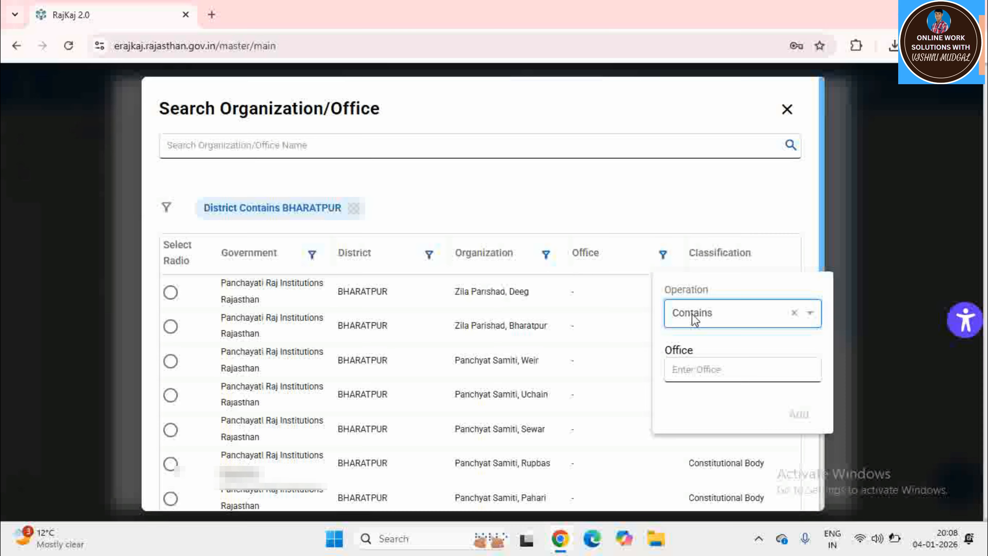
left_click(689, 373)
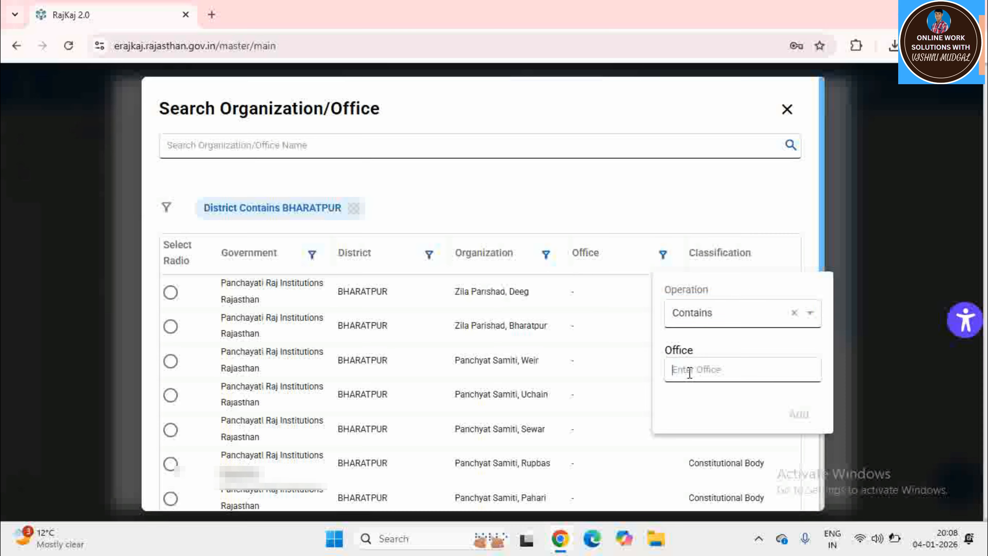
type("JHARAULI")
left_click(798, 416)
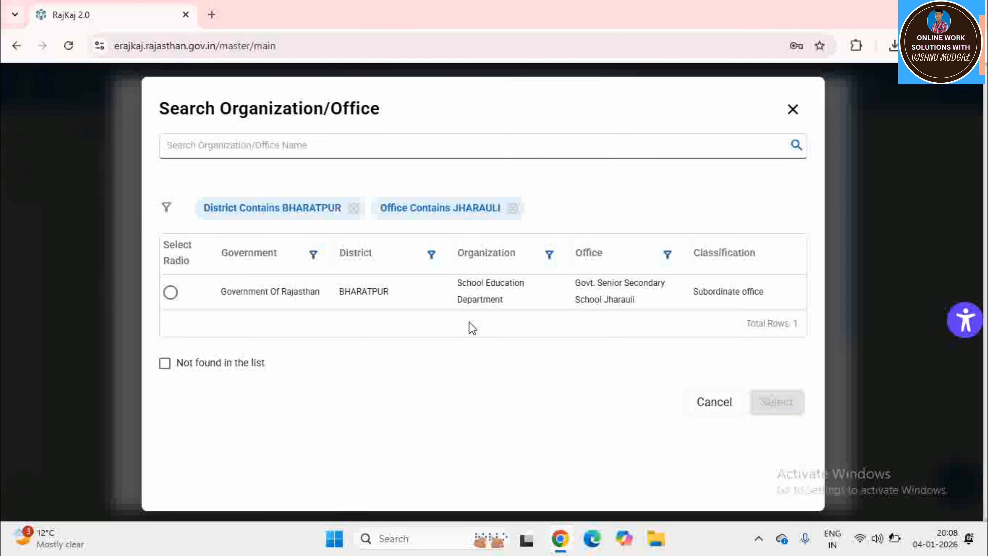
left_click(171, 292)
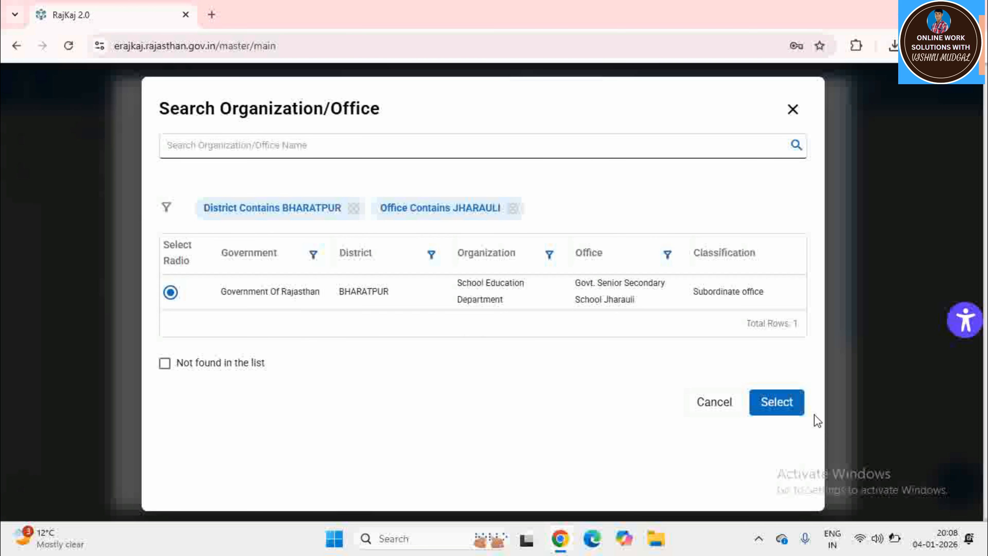
left_click(777, 409)
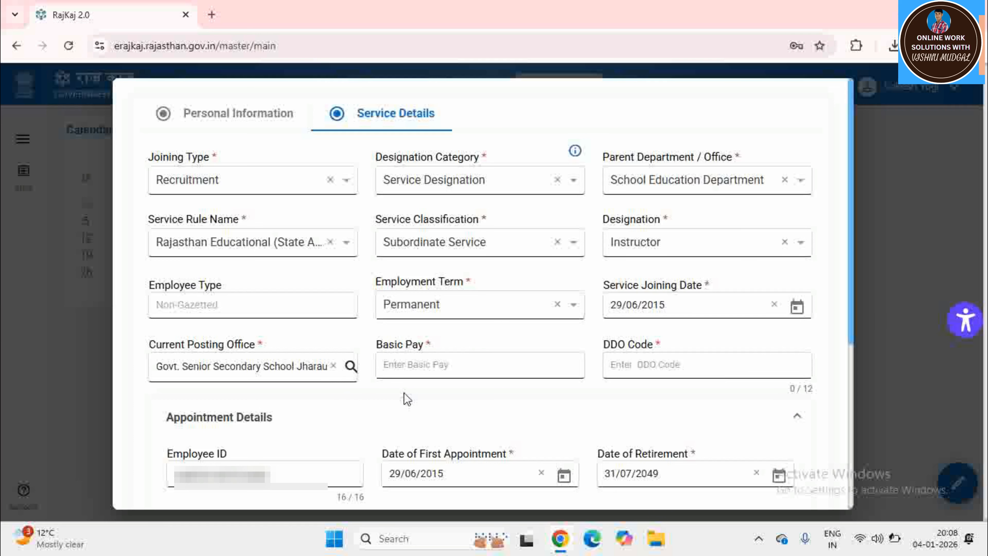
Enter 51400 as the basic pay and 36128 as the DDO code
left_click(425, 365)
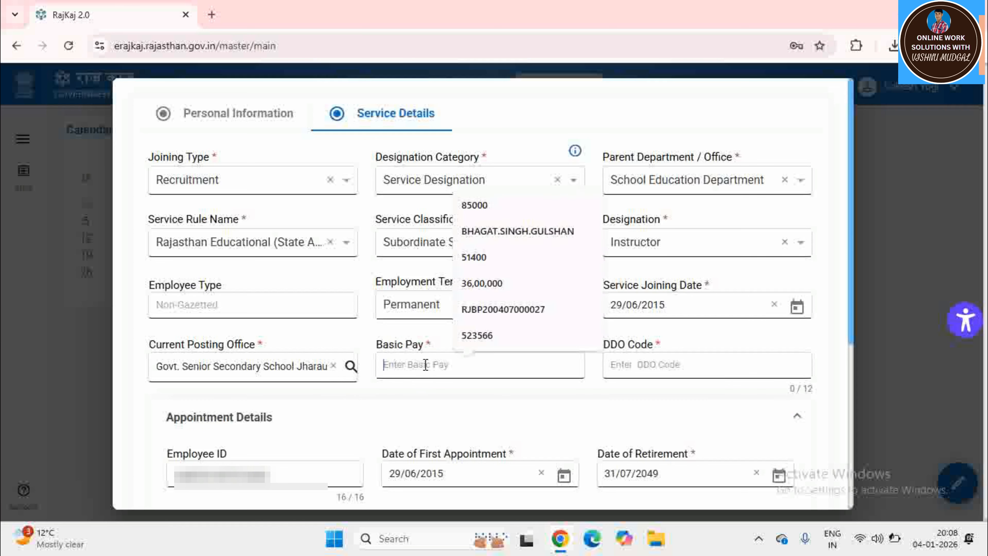
type("51400")
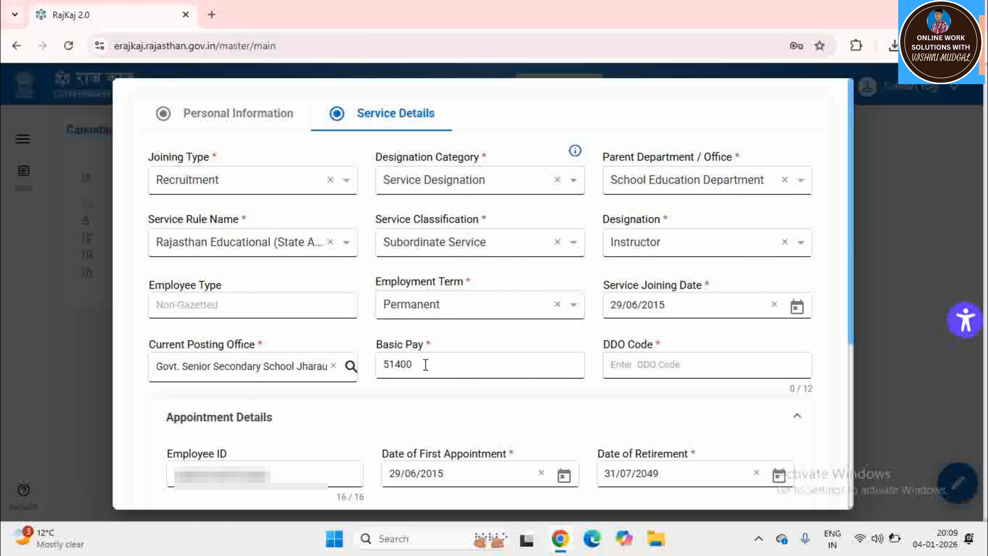
left_click(657, 364)
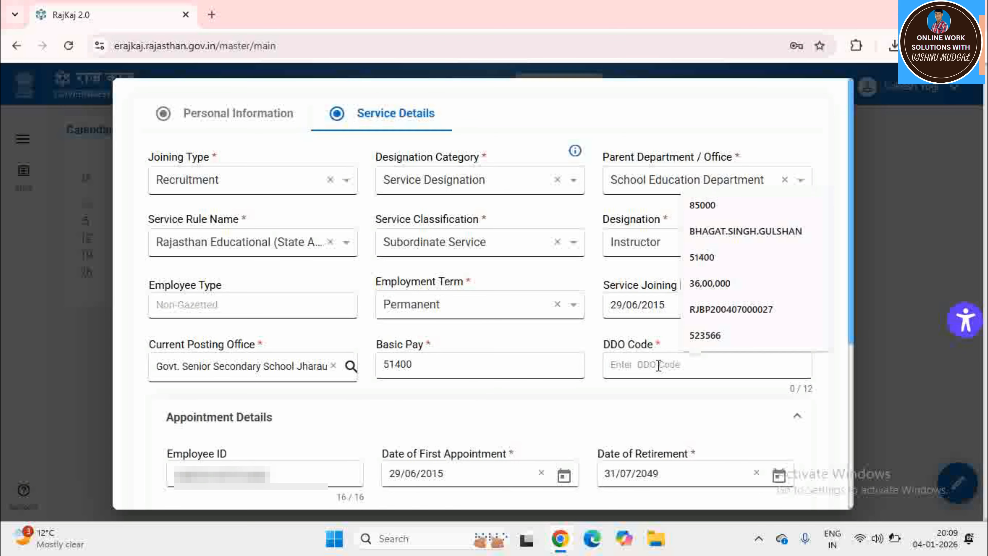
type("36128")
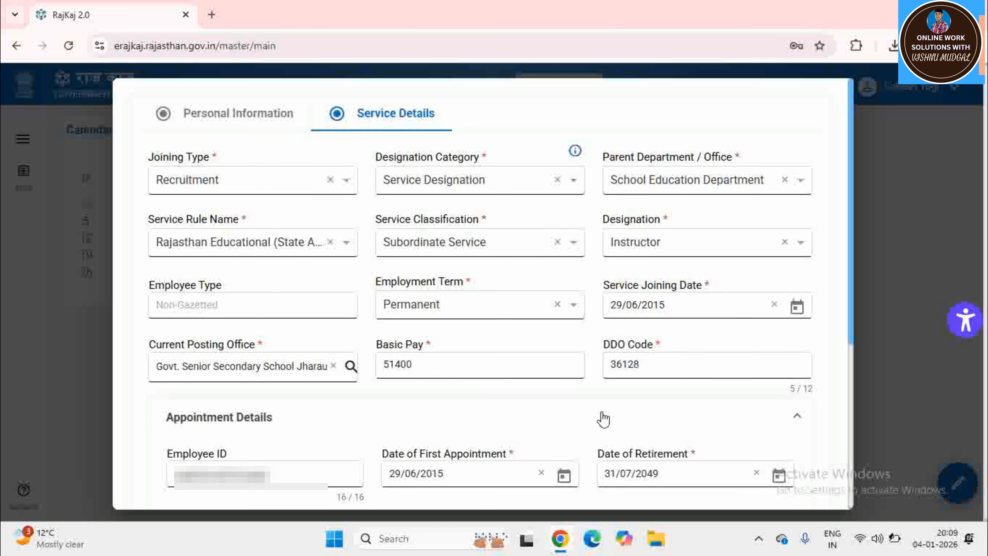
Review the appointment details and document checklist, and submit the service details form
left_click(568, 415)
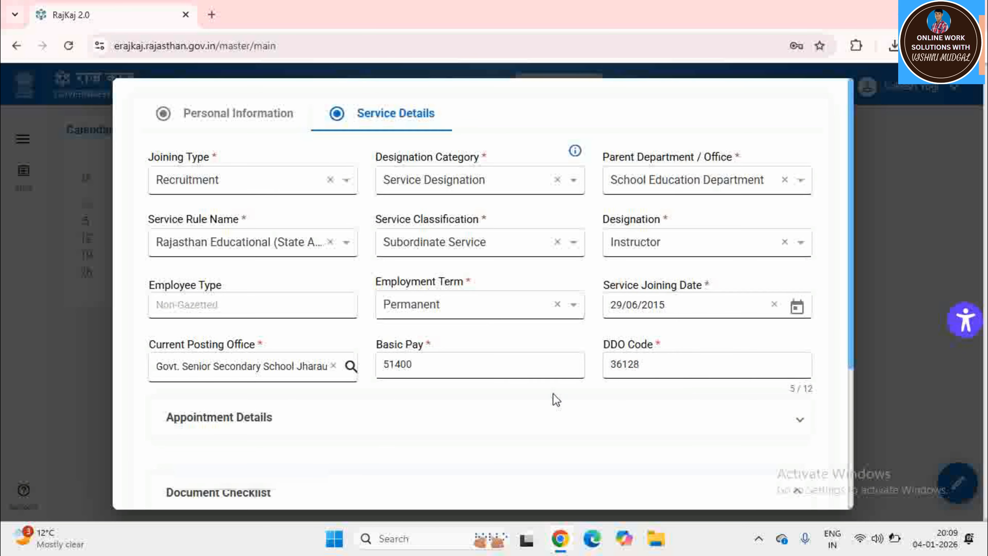
scroll(553, 399, "down", 2)
left_click(793, 349)
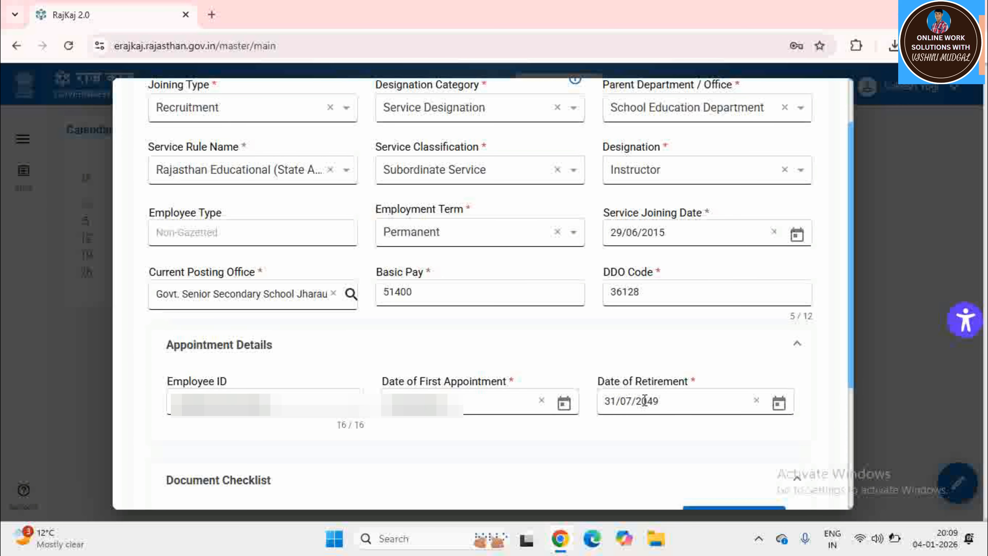
scroll(645, 401, "down", 5)
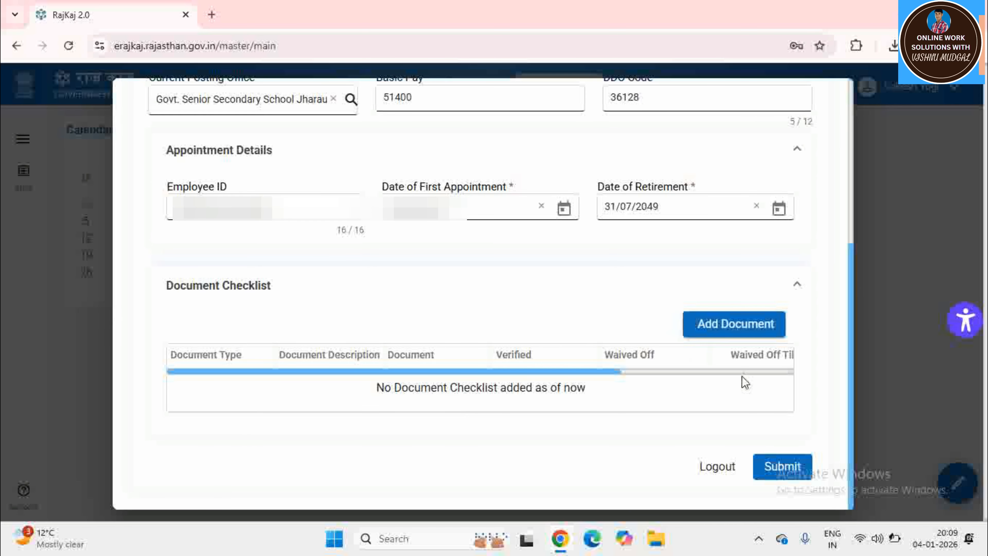
left_click(792, 468)
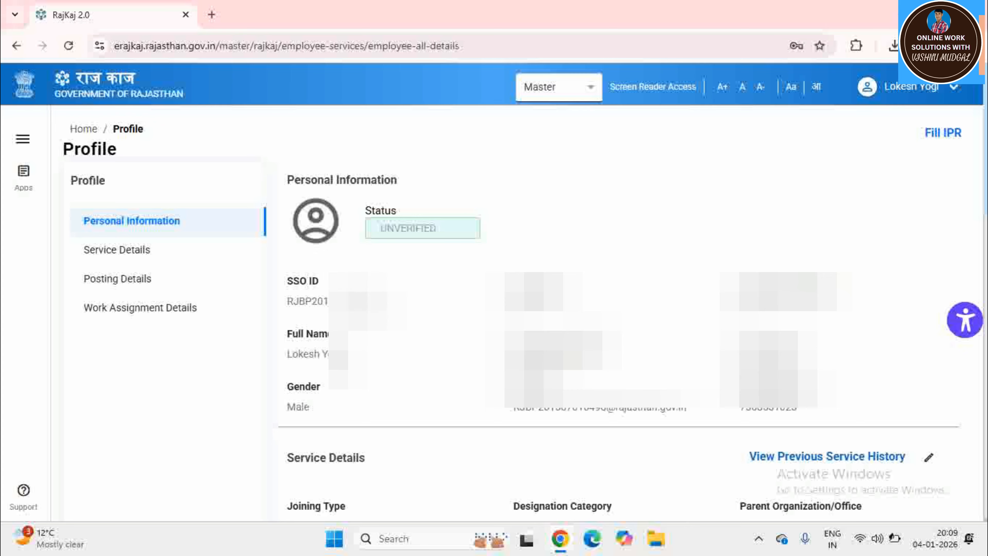
Switch from the Master module to IPR and start declaring the IPR as NIL
left_click(556, 88)
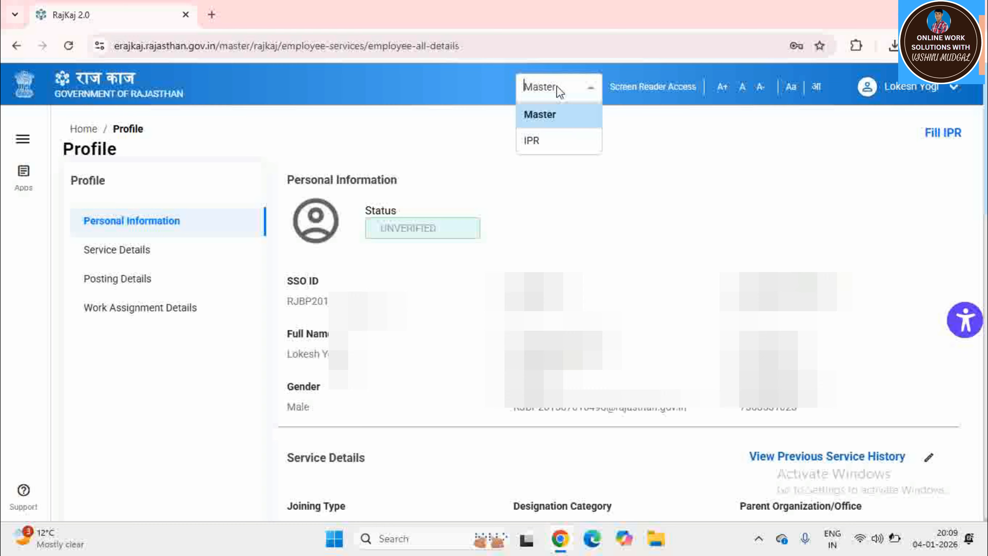
left_click(532, 142)
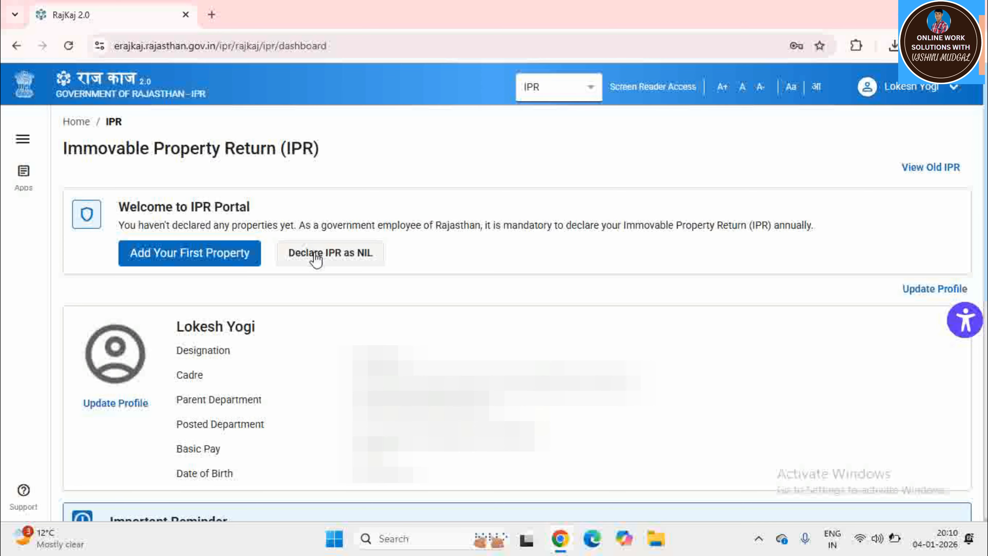
left_click(348, 255)
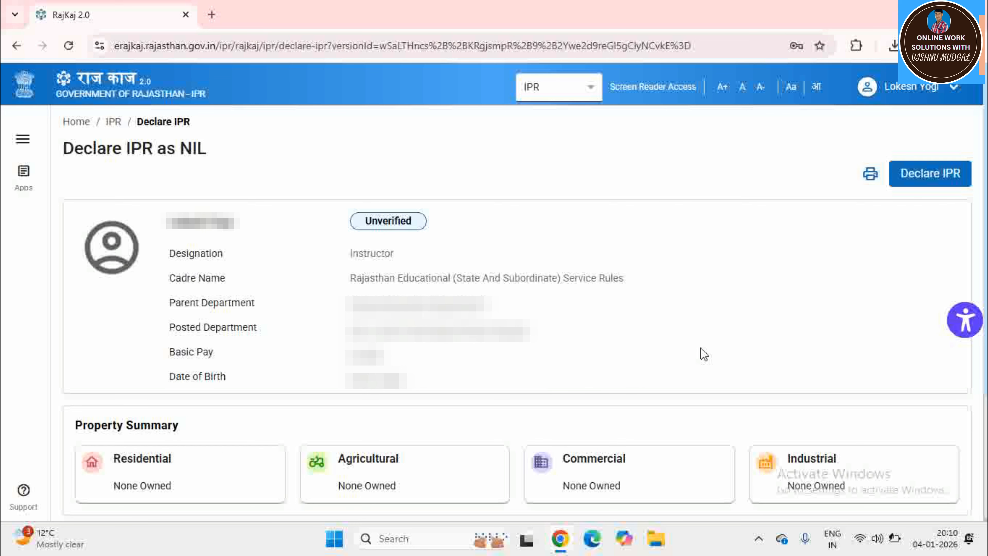
Accept the declaration of owning no immovable property and submit the NIL return
scroll(707, 349, "down", 5)
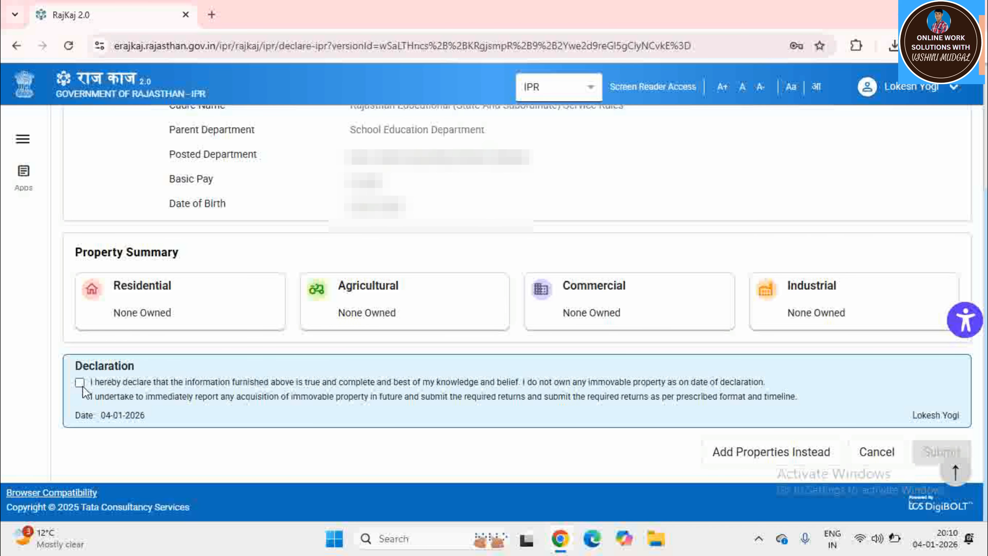
left_click(79, 383)
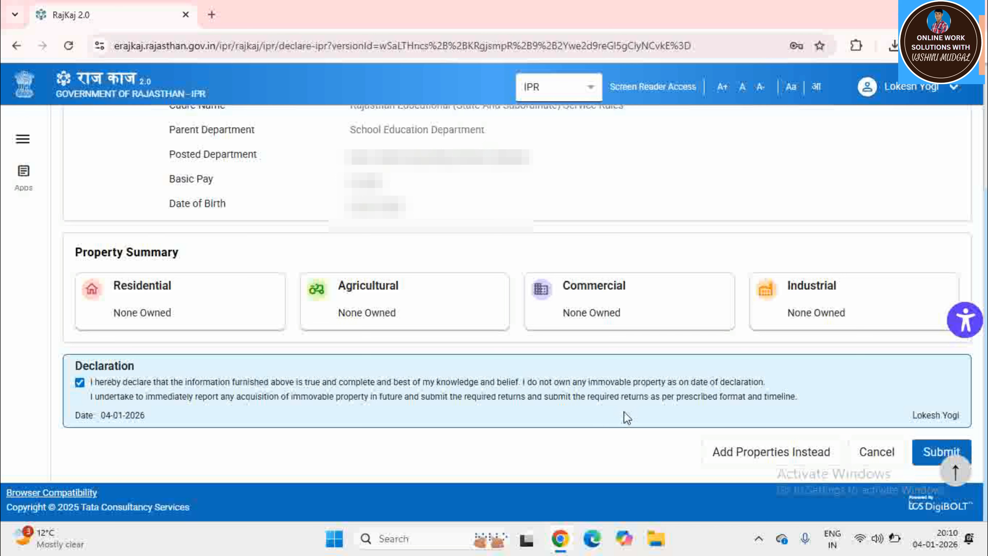
left_click(936, 454)
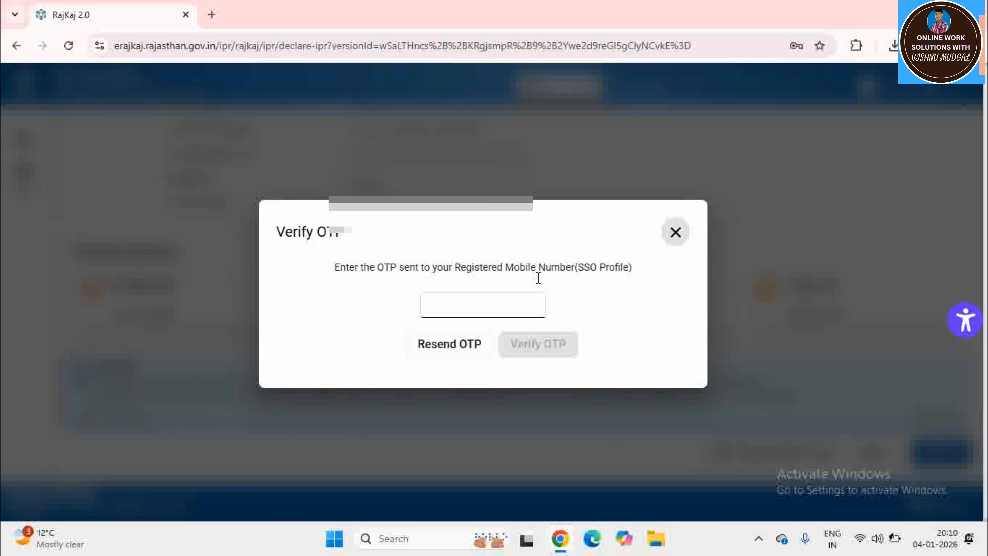
Enter the OTP sent to the registered mobile number and verify it to file the return
left_click(503, 308)
left_click(590, 172)
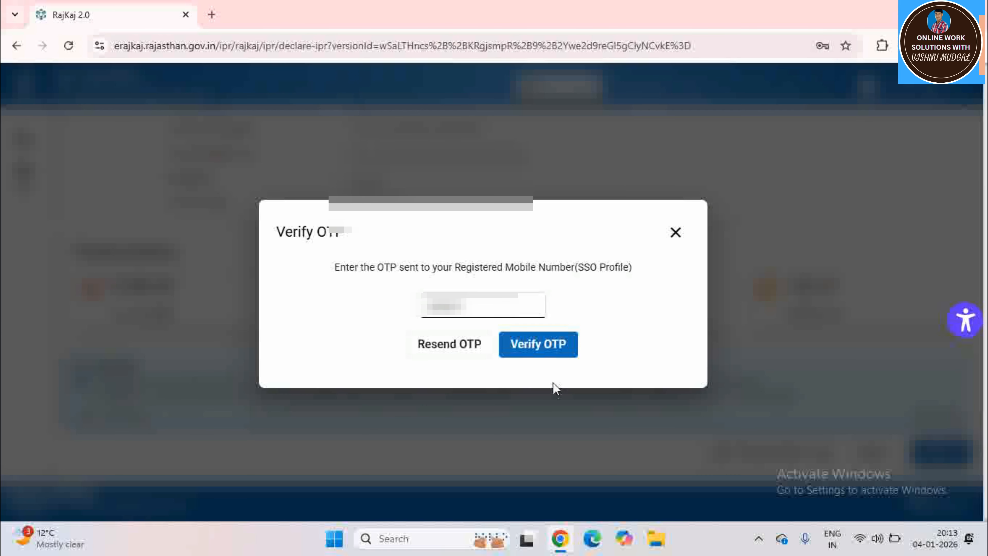
left_click(533, 348)
left_click(554, 347)
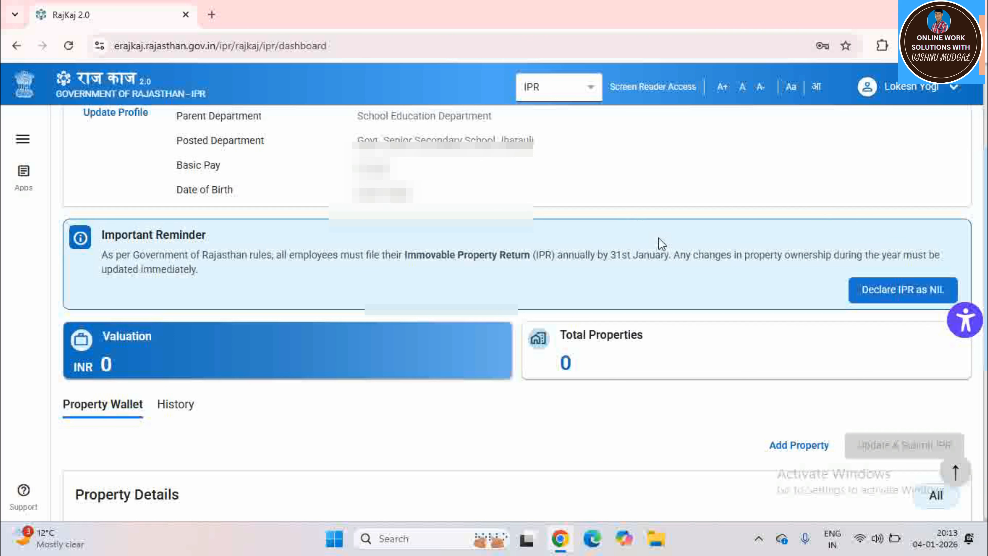
Open the return history and request the PDF of the IPR 2025 - 26 return
scroll(681, 251, "down", 2)
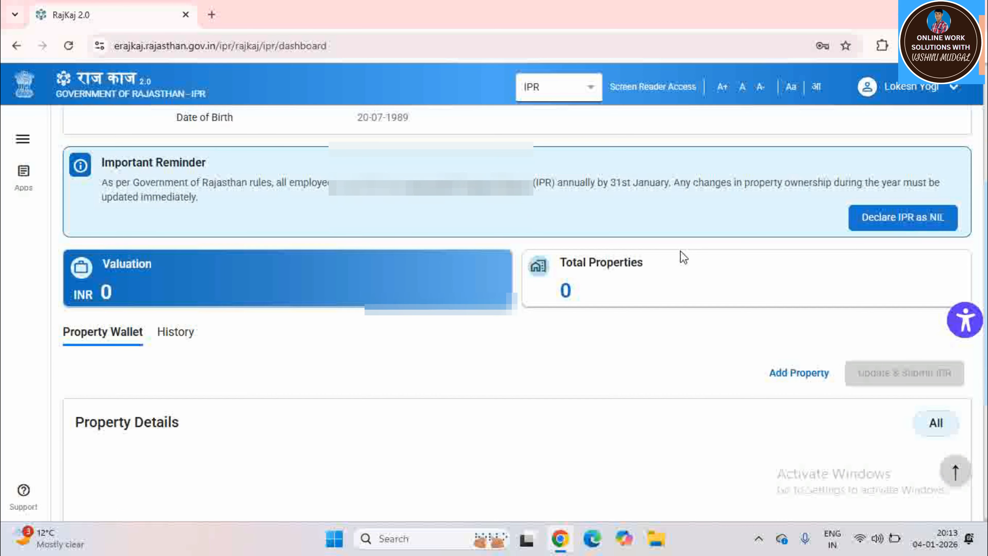
scroll(684, 257, "down", 2)
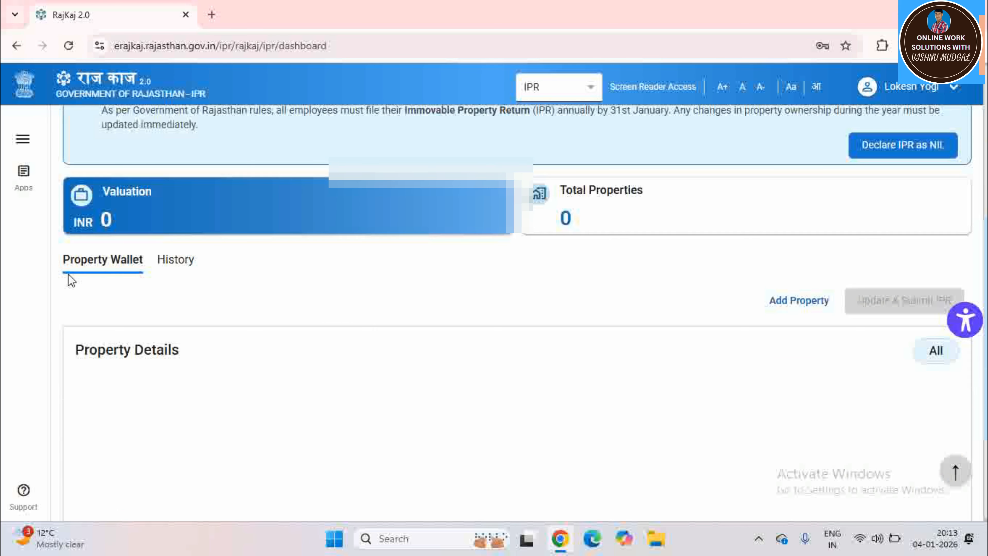
left_click(182, 268)
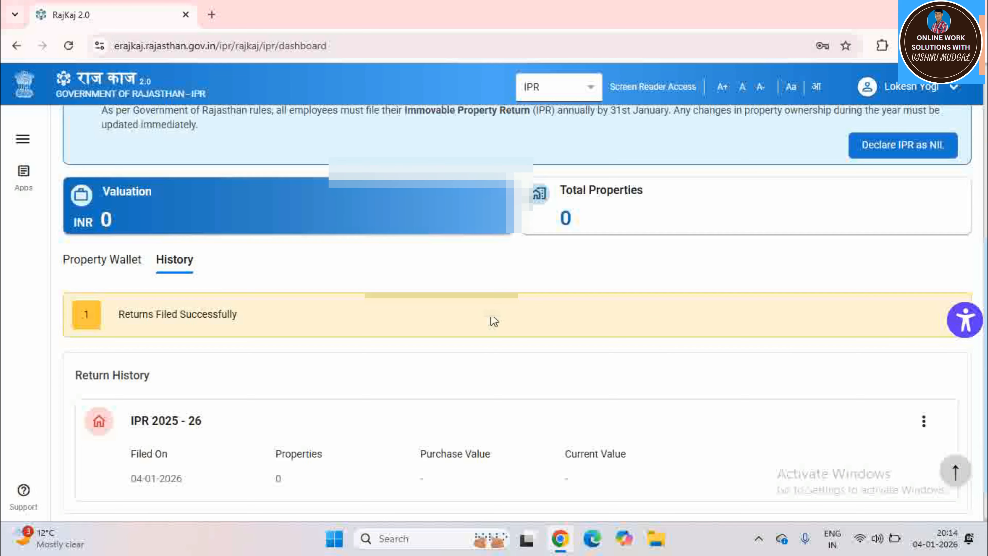
scroll(657, 325, "down", 1)
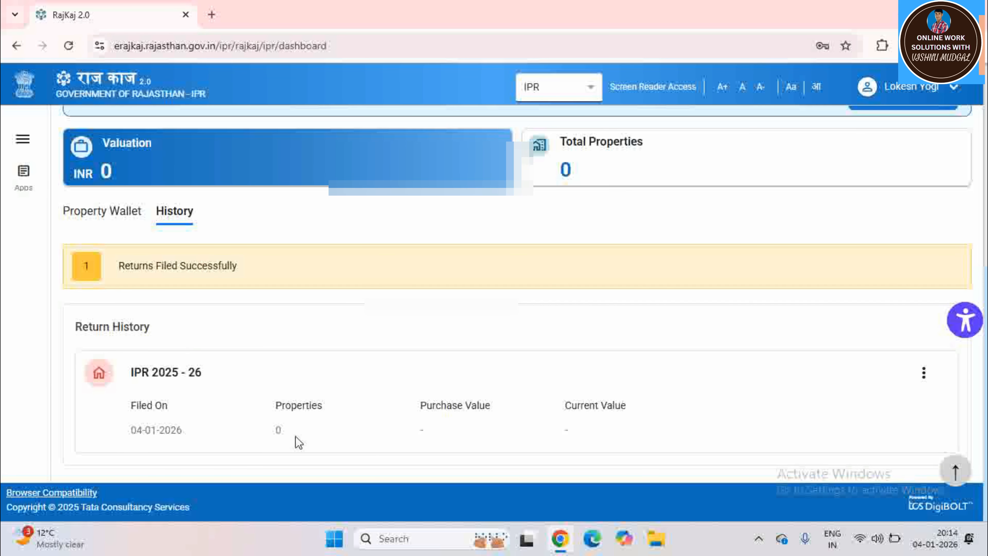
left_click(924, 380)
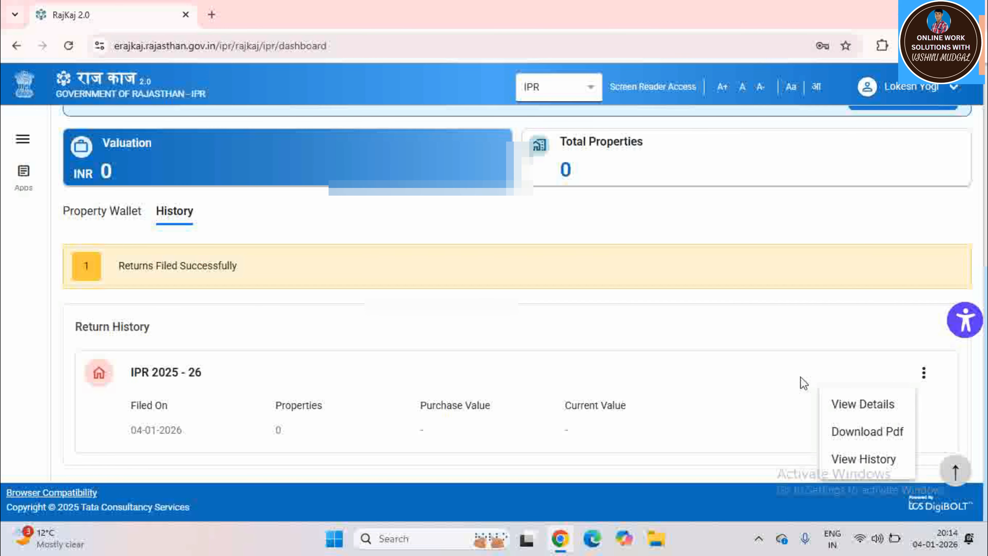
left_click(870, 433)
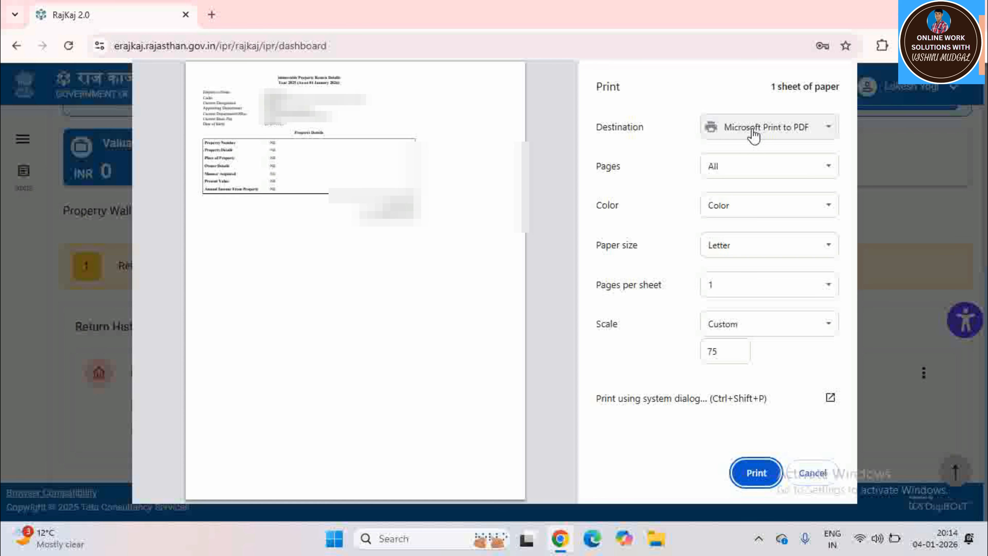
Print the return with Microsoft Print to PDF as the destination and save it in Downloads as EEEE
left_click(754, 134)
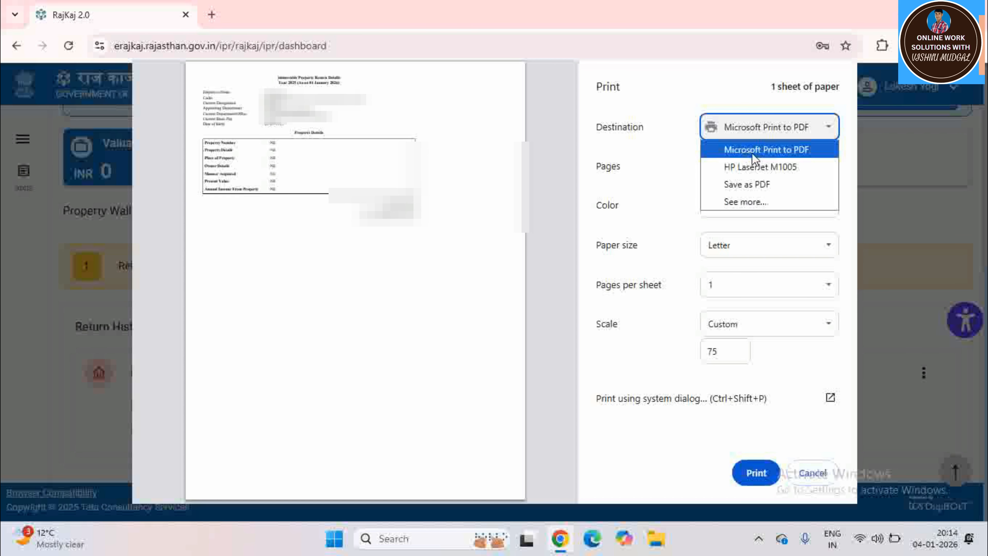
left_click(756, 152)
left_click(754, 135)
left_click(759, 150)
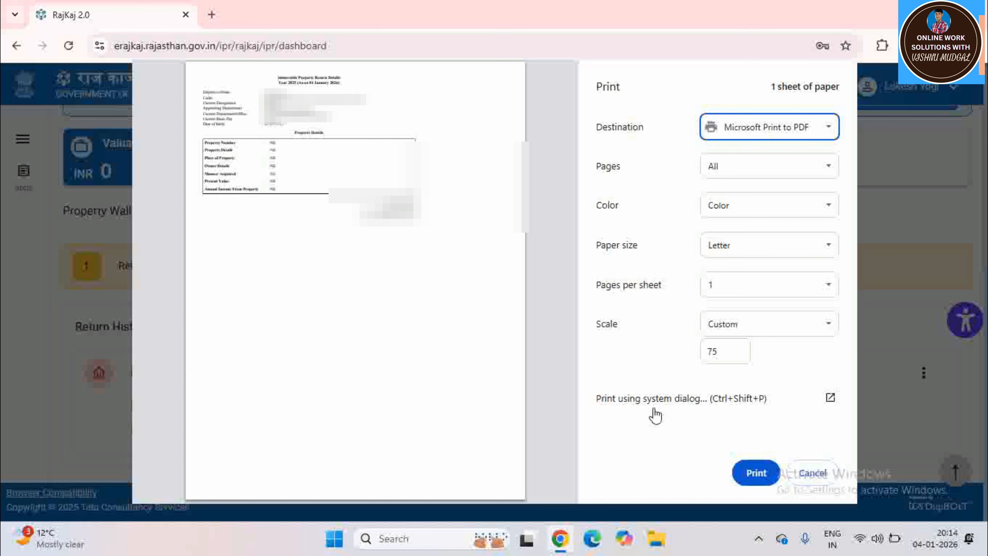
left_click(756, 474)
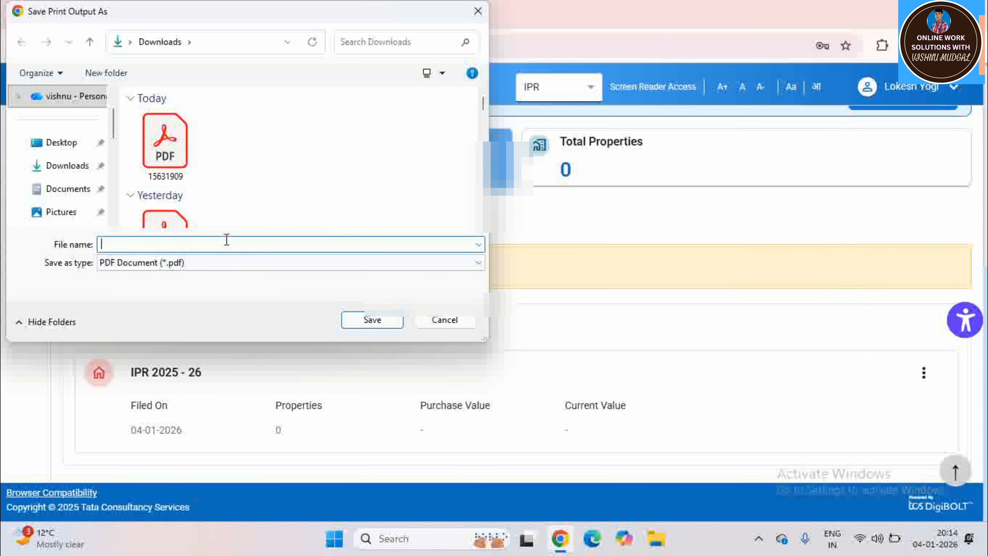
type("EEEE")
left_click(352, 321)
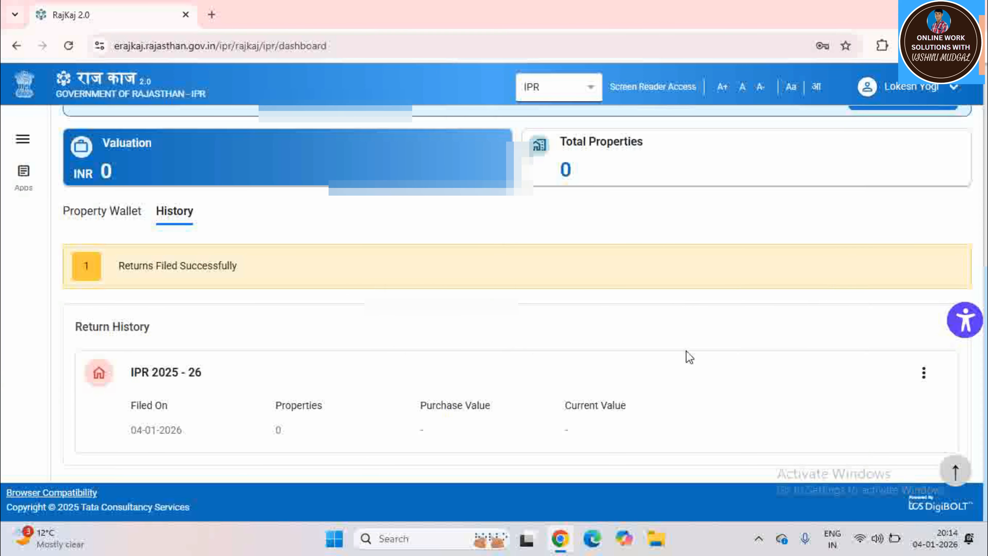
scroll(705, 374, "up", 5)
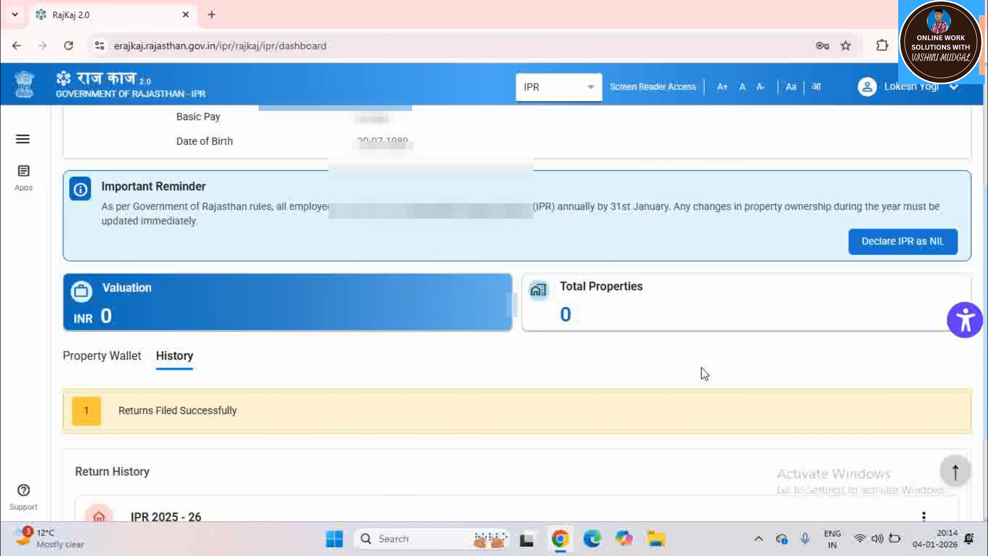
scroll(704, 374, "up", 3)
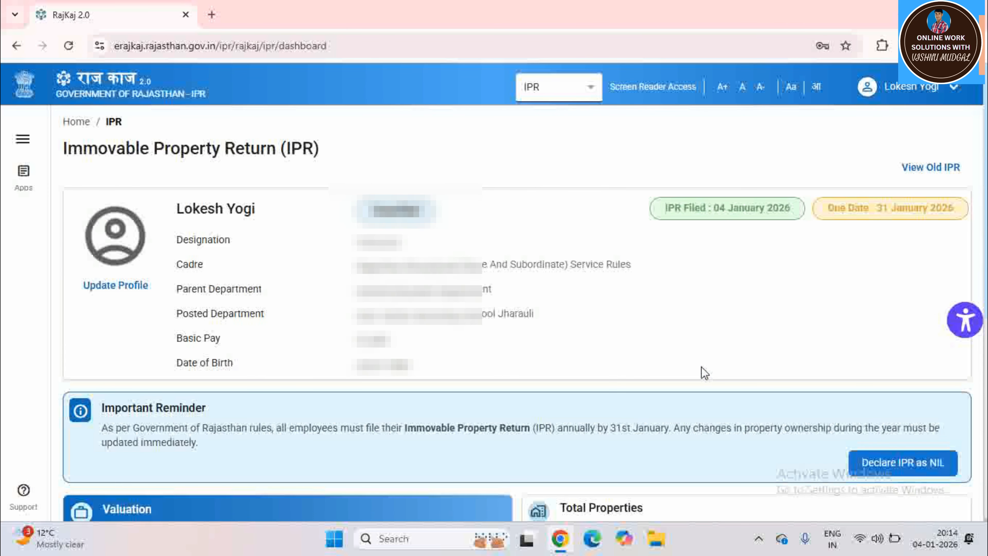